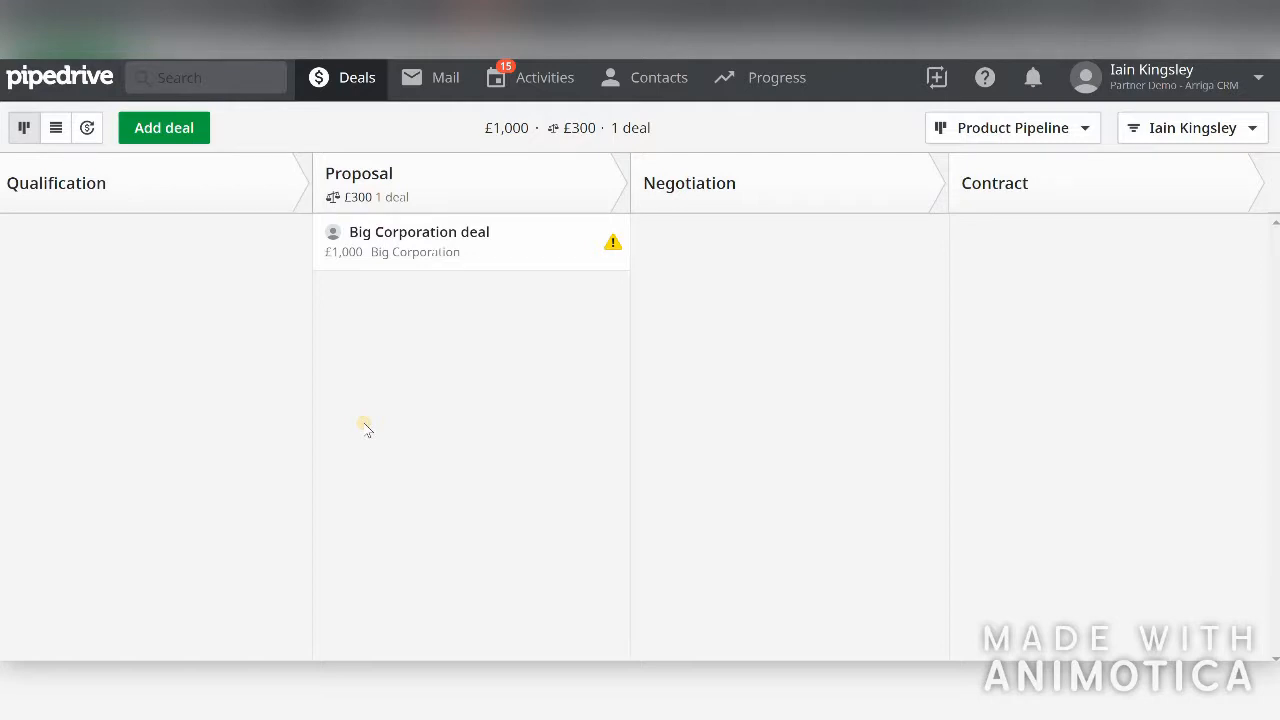
# Step: Open the sales pipeline settings and show the stages of the Product Pipeline
pyautogui.click(1256, 80)
pyautogui.click(1120, 190)
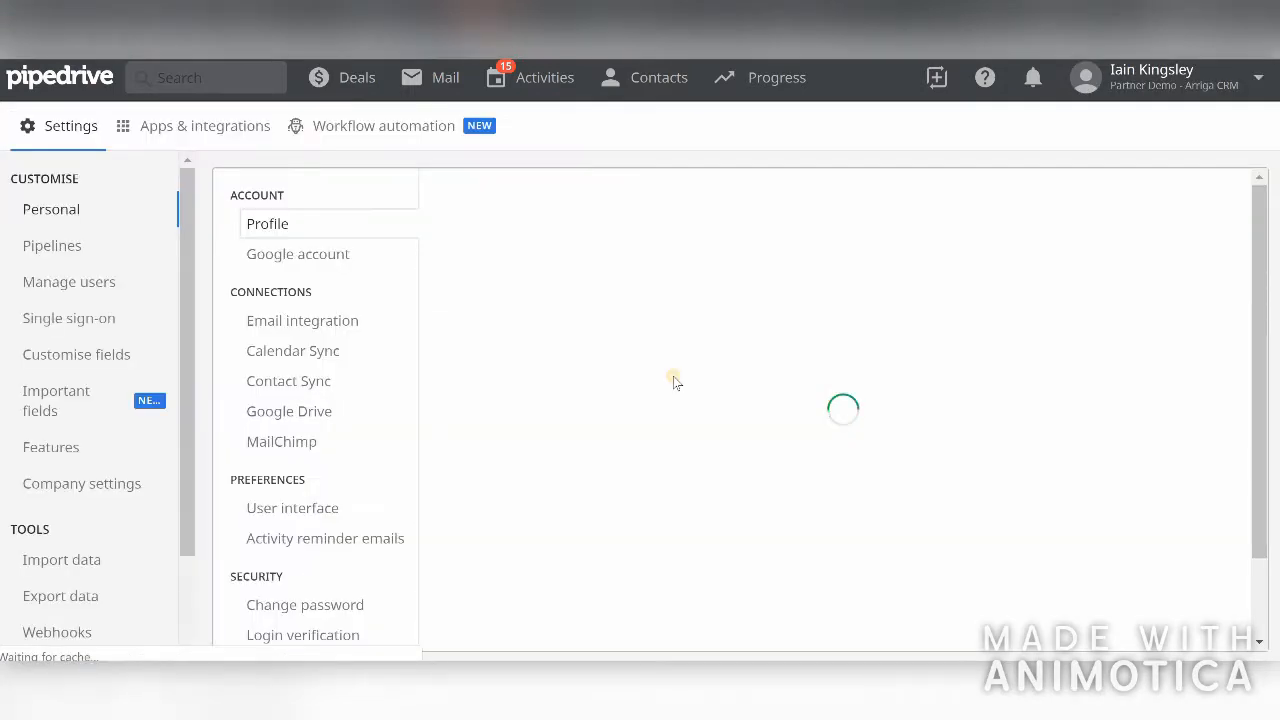
pyautogui.click(65, 252)
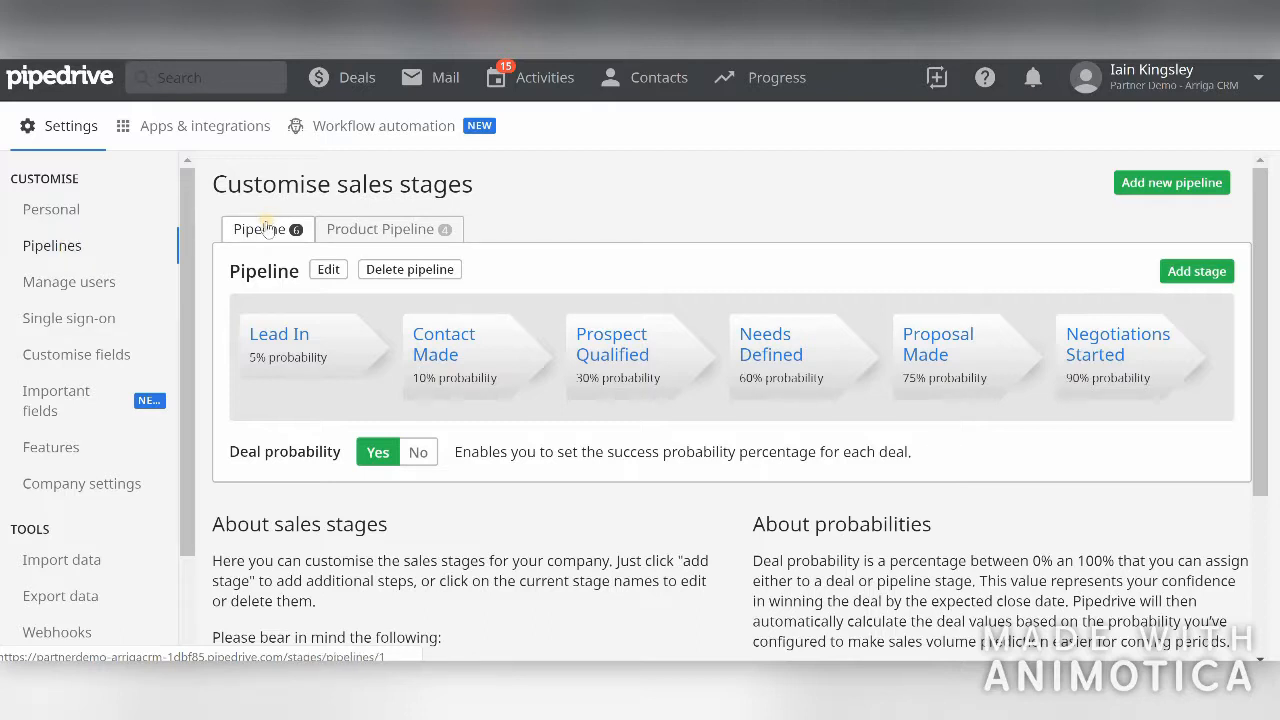
pyautogui.click(366, 236)
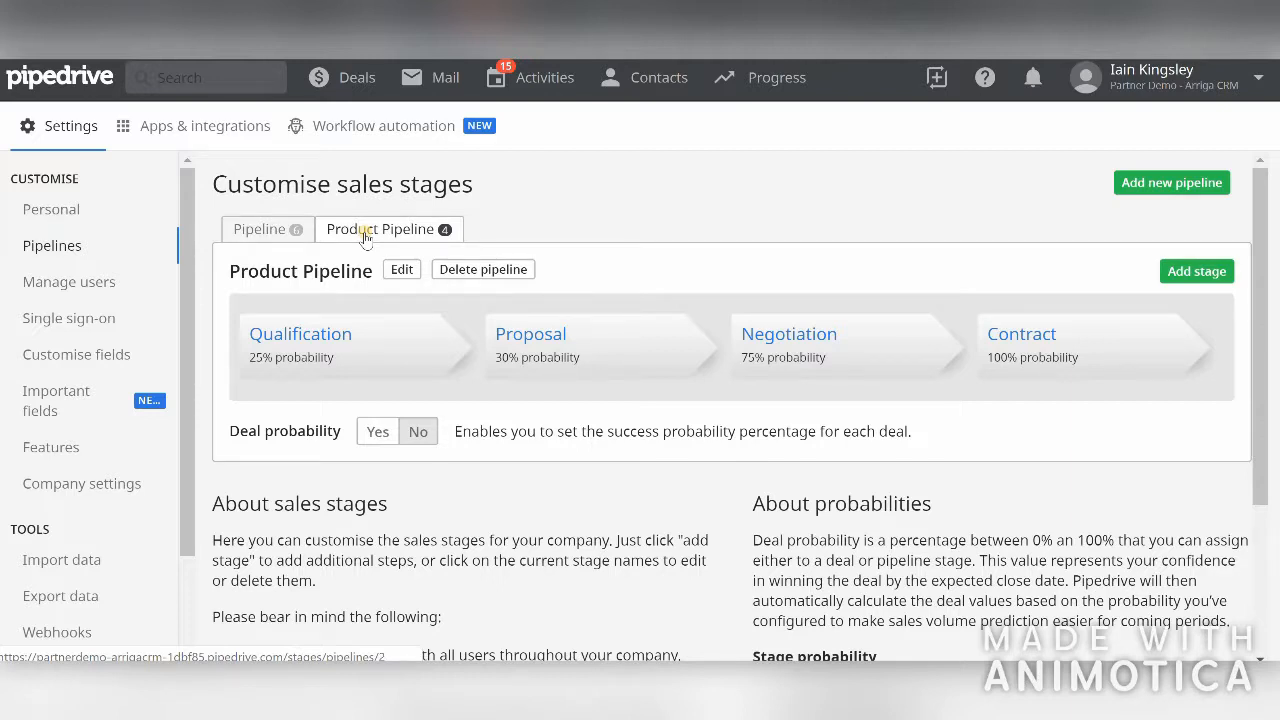
# Step: Create a new pipeline titled "Services Pipeline" and enable deal probability for it
pyautogui.click(1148, 186)
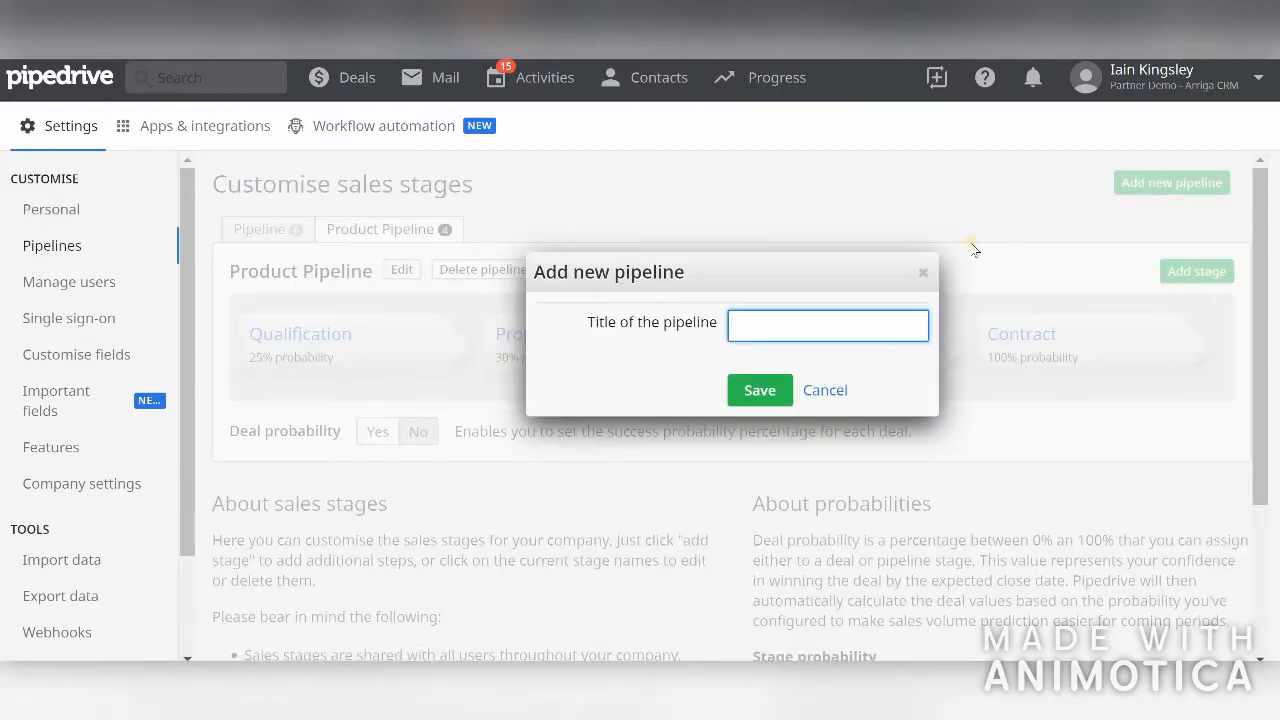
pyautogui.write('Services')
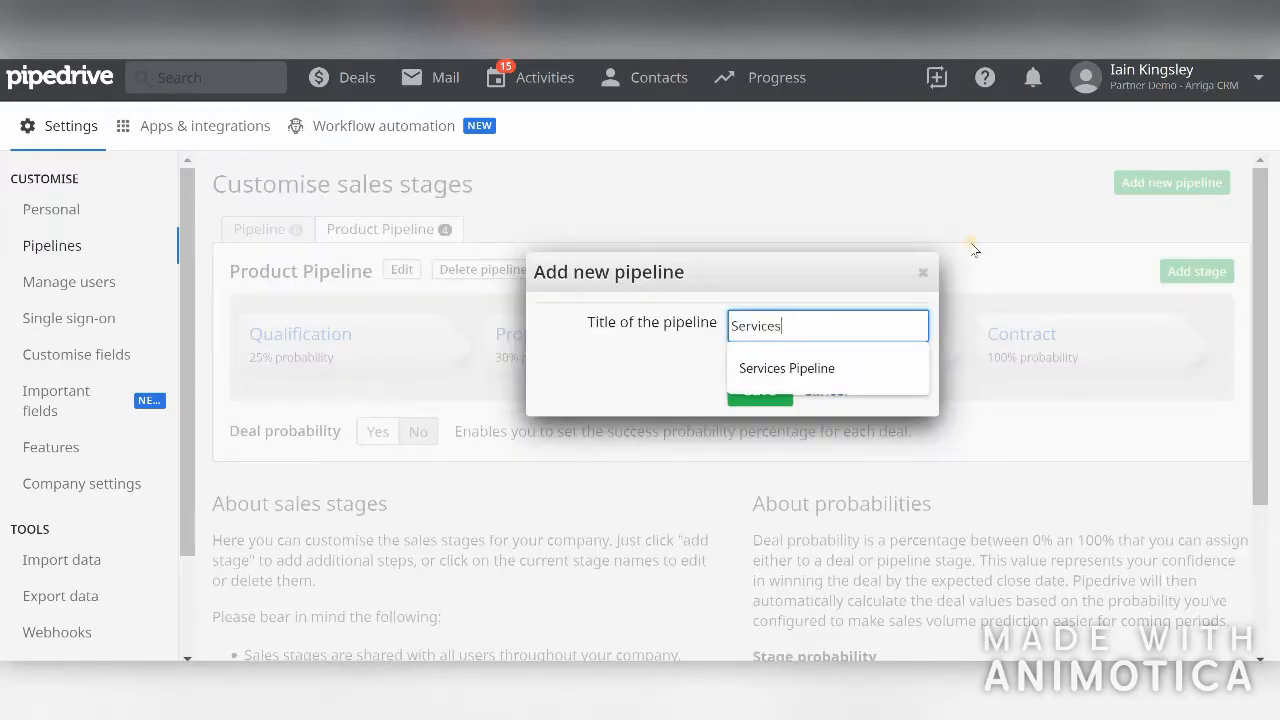
pyautogui.write(' Pipeline')
pyautogui.click(757, 391)
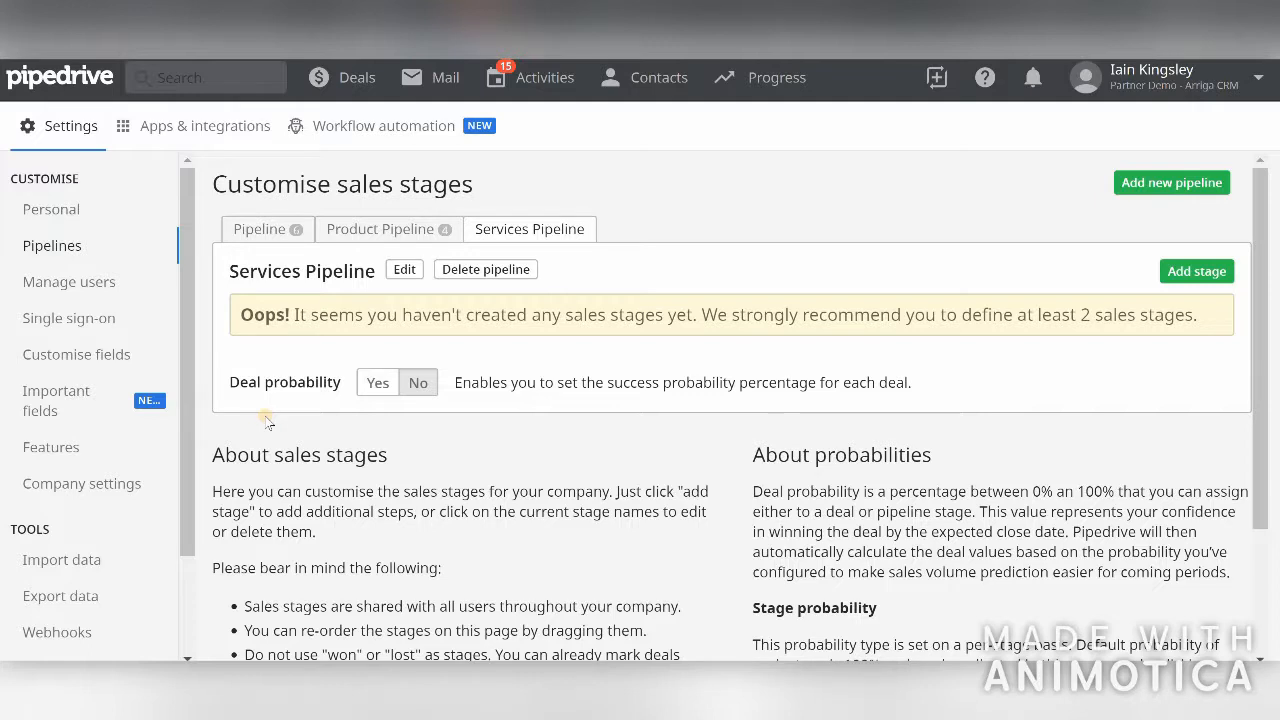
pyautogui.click(376, 382)
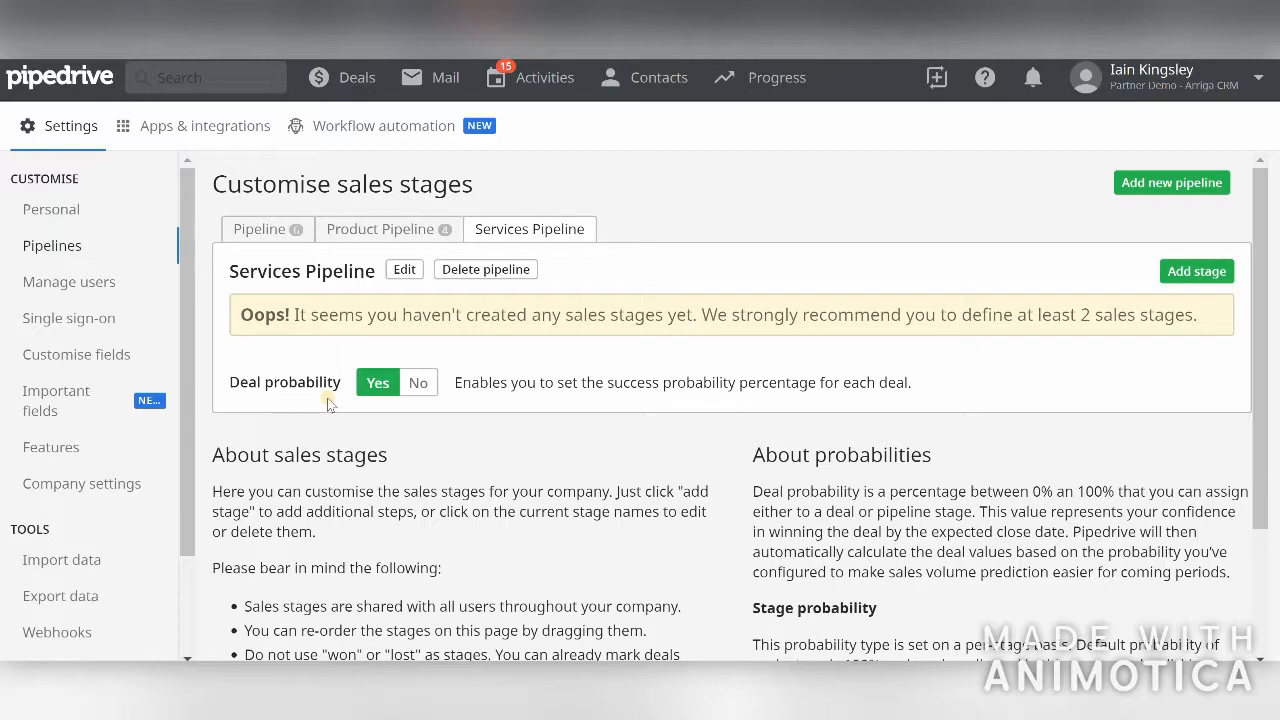
# Step: Add a "Qualify" stage to the Services Pipeline with 5% deal probability and deal rotting off
pyautogui.click(1192, 272)
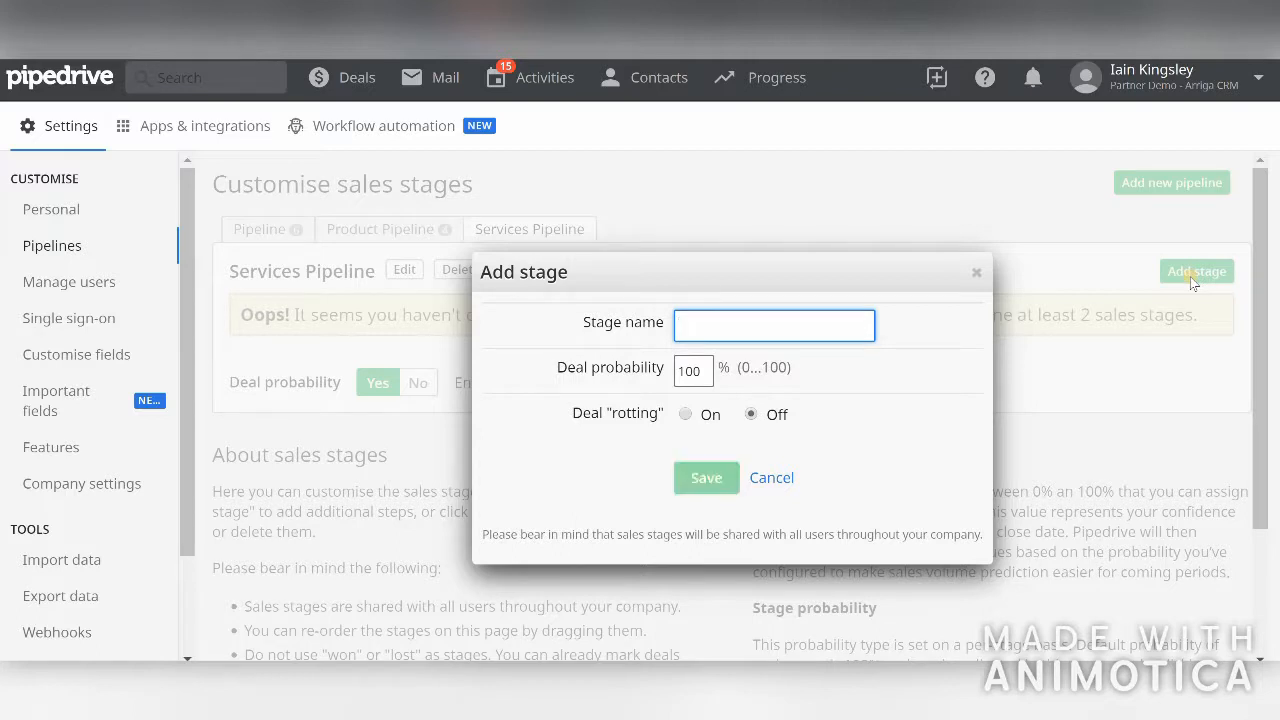
pyautogui.write('Qualify')
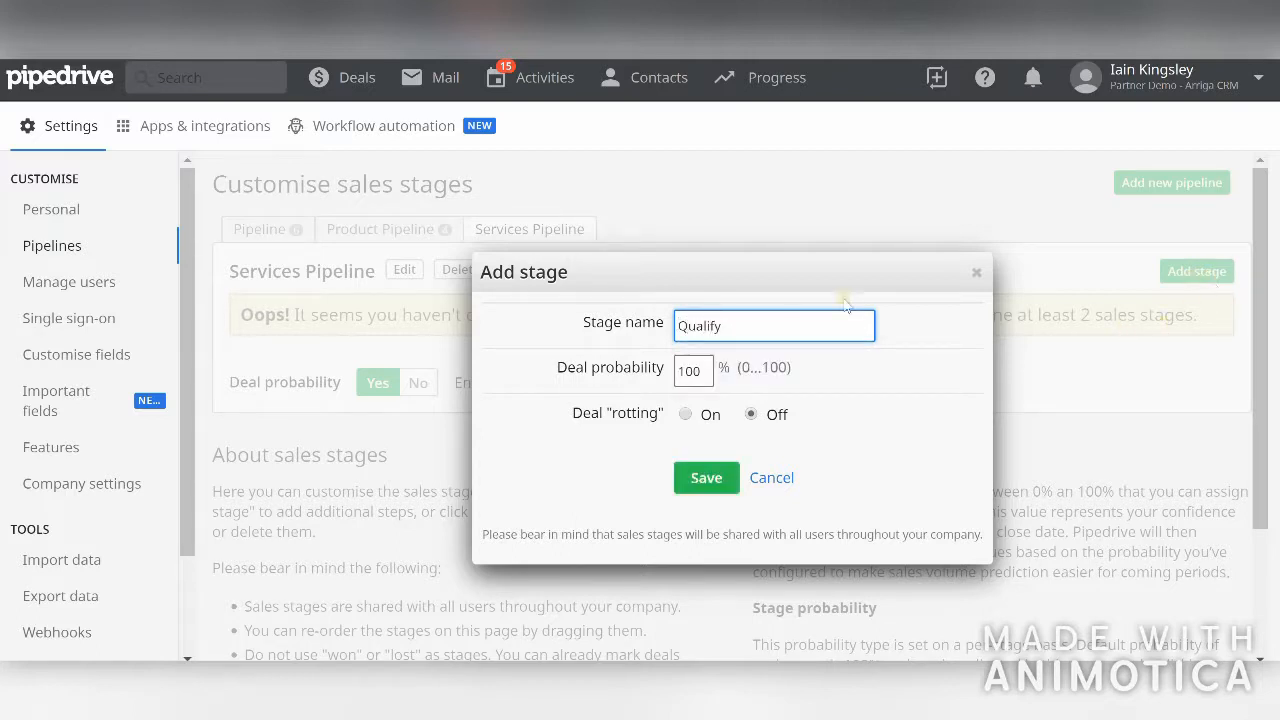
pyautogui.press('Tab')
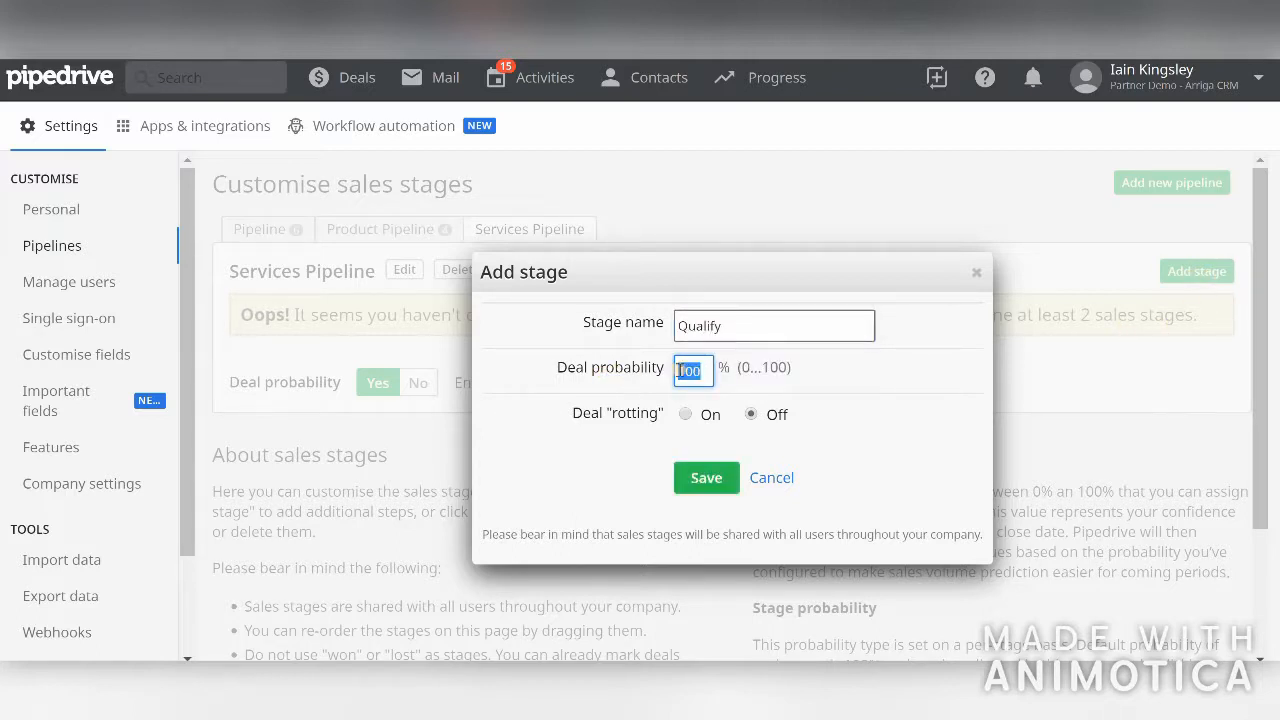
pyautogui.write('5')
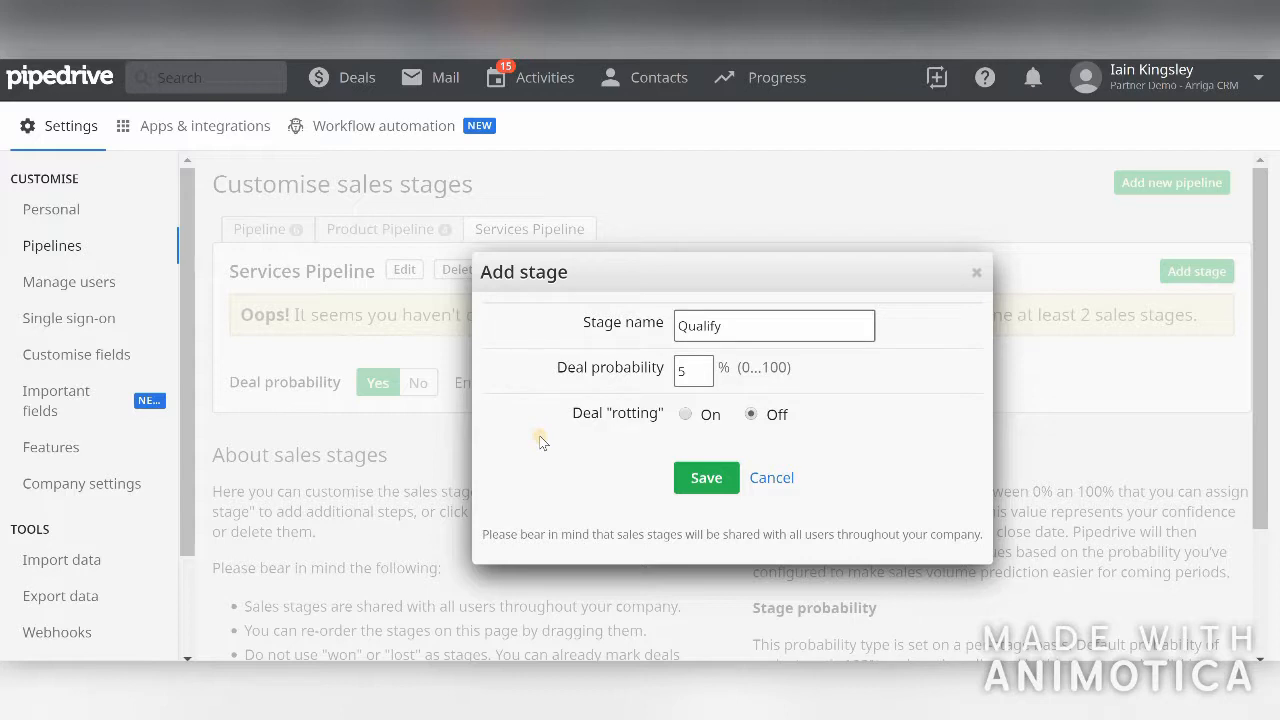
pyautogui.click(687, 414)
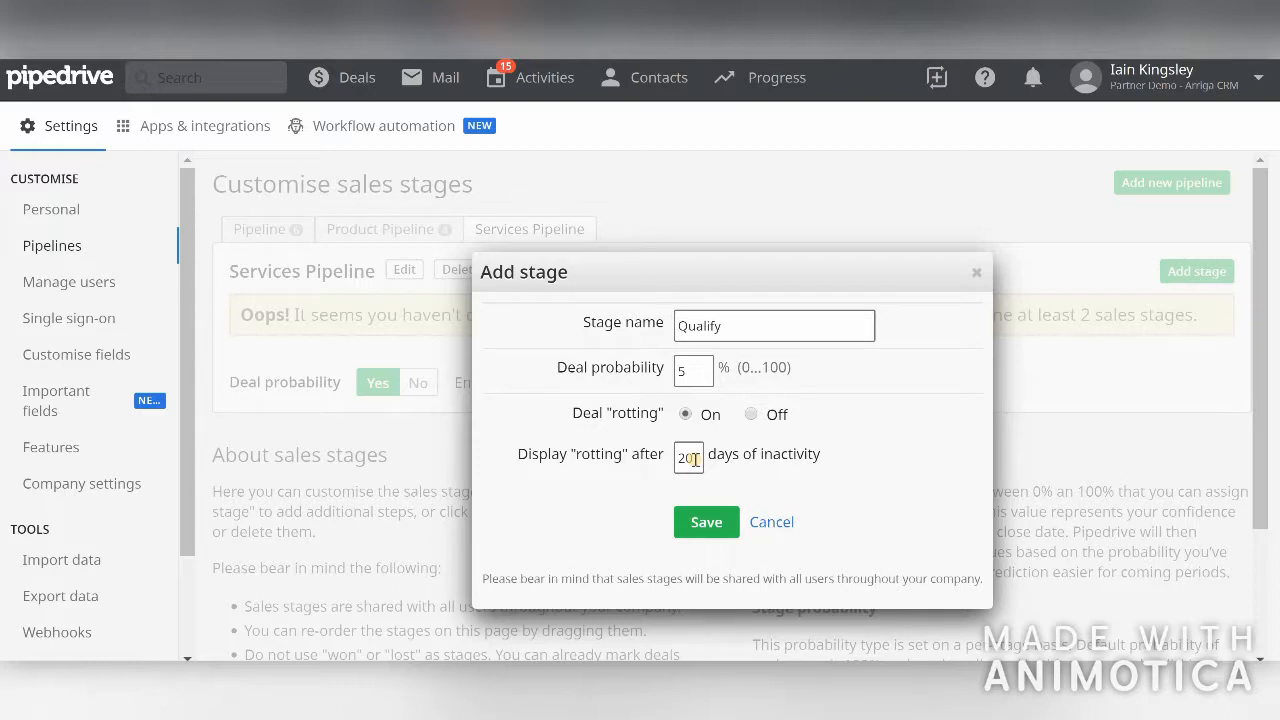
pyautogui.click(751, 414)
pyautogui.click(710, 480)
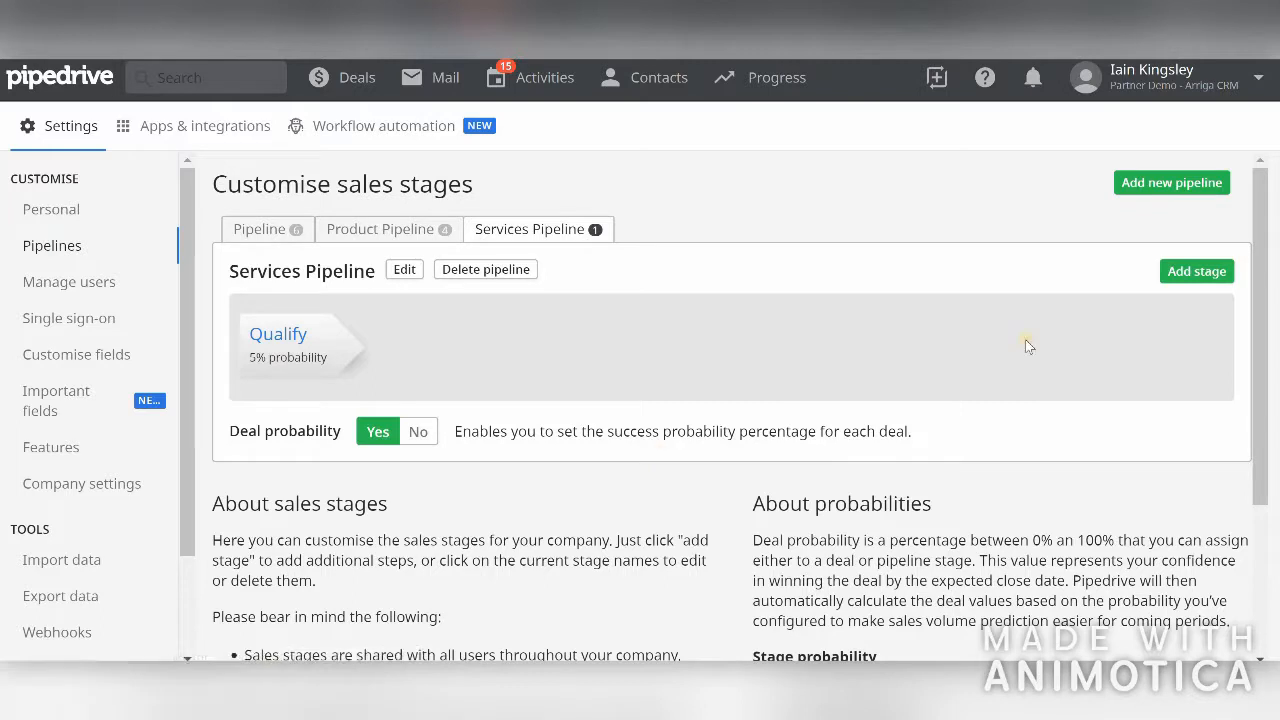
# Step: Add a "Discovery" stage to the Services Pipeline with 25% deal probability
pyautogui.click(1180, 271)
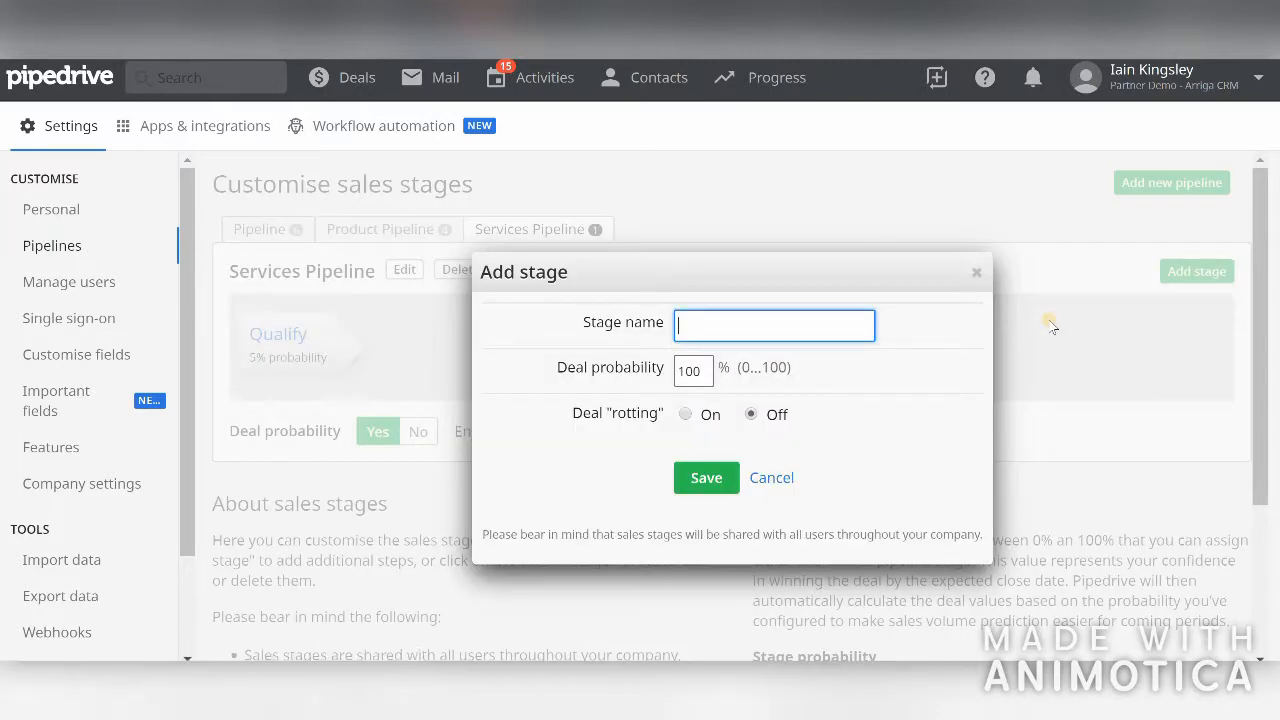
pyautogui.write('Discovery')
pyautogui.doubleClick(699, 370)
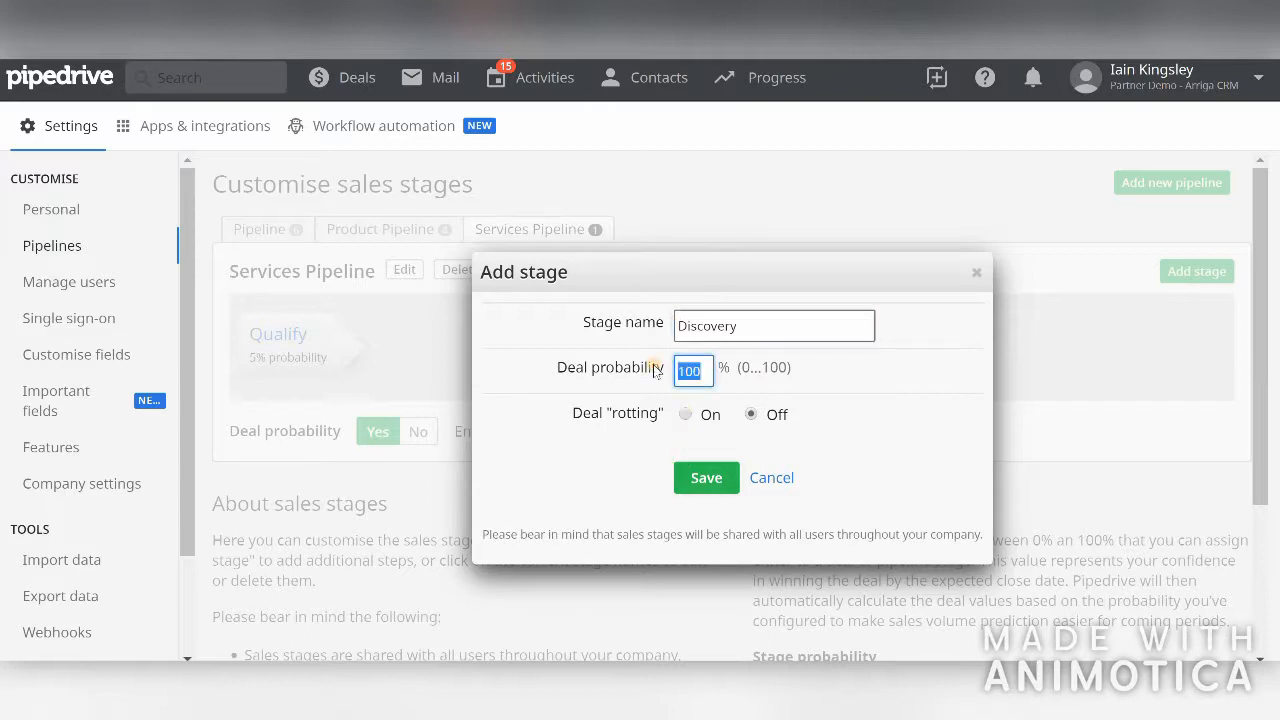
pyautogui.write('25')
pyautogui.click(706, 477)
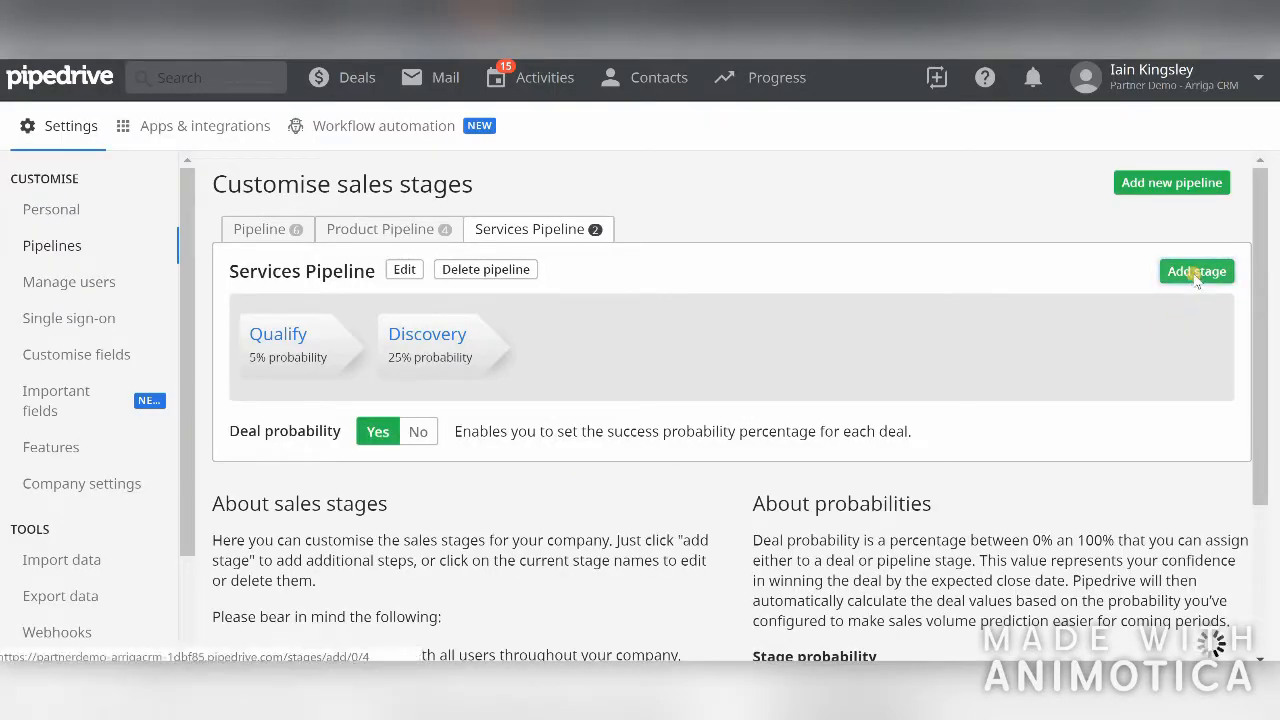
# Step: Add a "Proposal" stage to the Services Pipeline with 50% deal probability
pyautogui.click(1195, 271)
pyautogui.click(763, 318)
pyautogui.write('Proposal')
pyautogui.press('Tab')
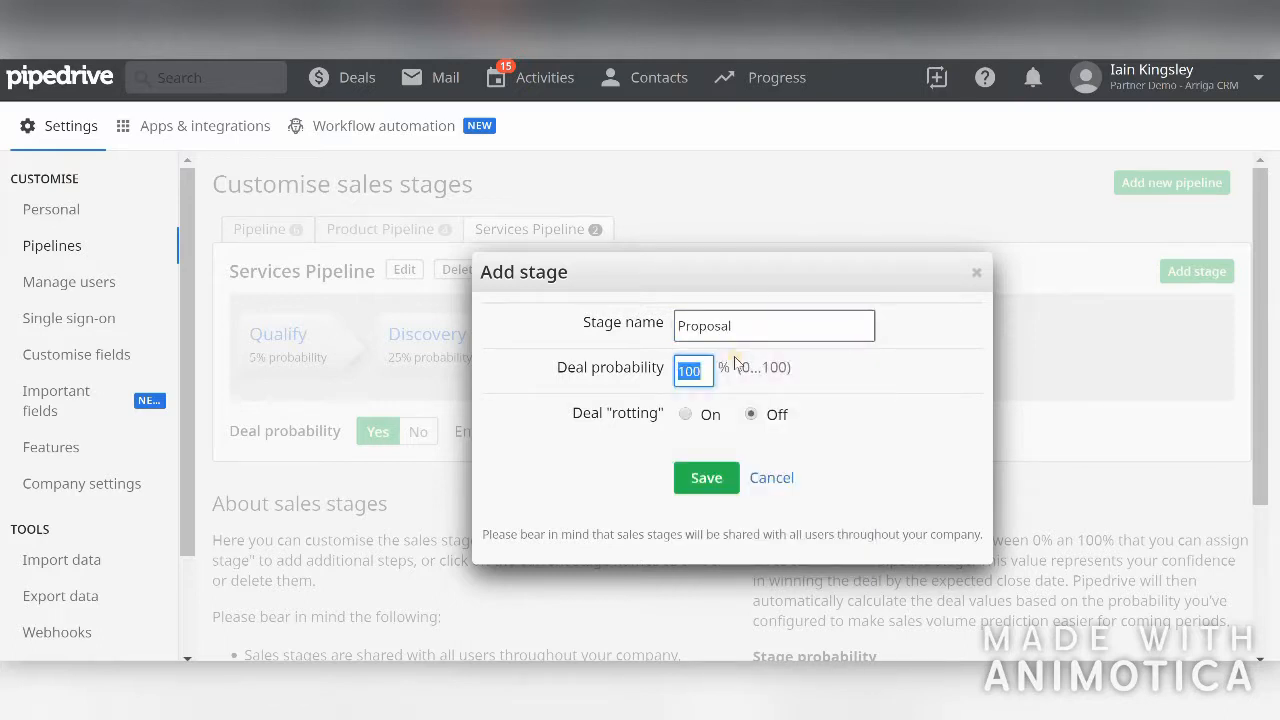
pyautogui.write('50')
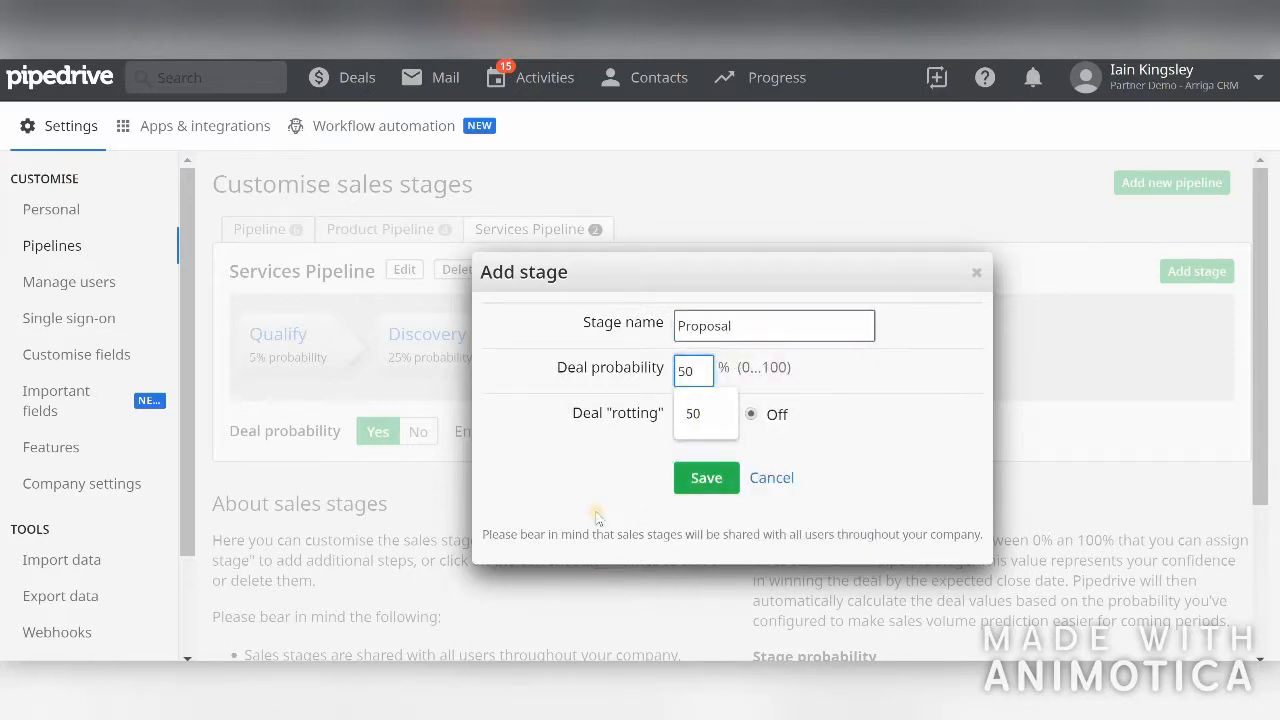
pyautogui.click(704, 480)
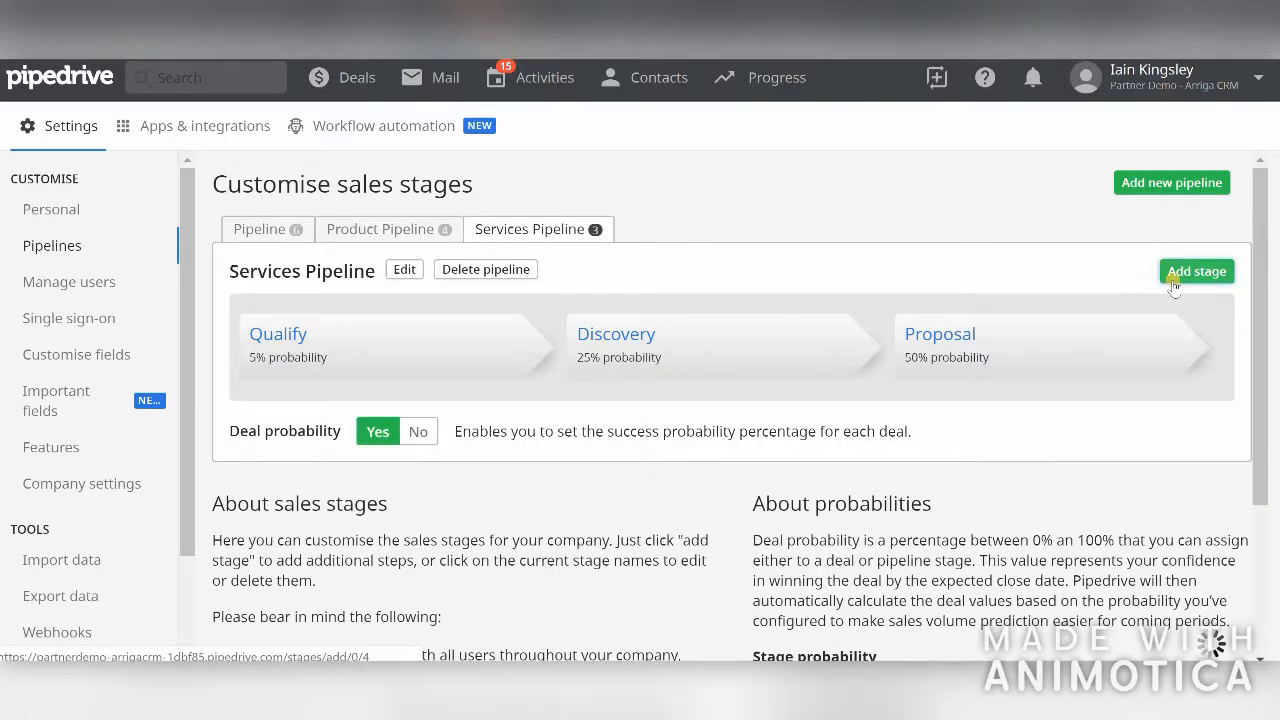
# Step: Add a "Contract" stage to the Services Pipeline with 90% deal probability
pyautogui.click(1168, 278)
pyautogui.write('Contract')
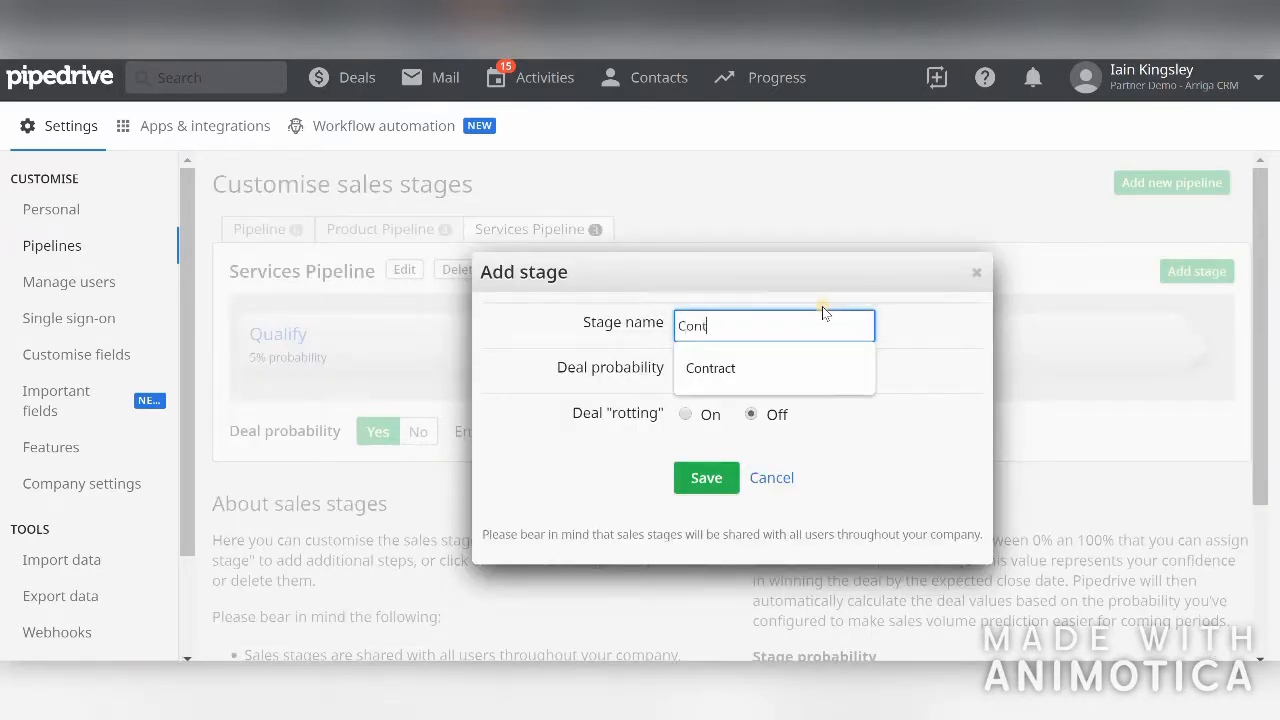
pyautogui.press('Tab')
pyautogui.click(700, 478)
pyautogui.write('90')
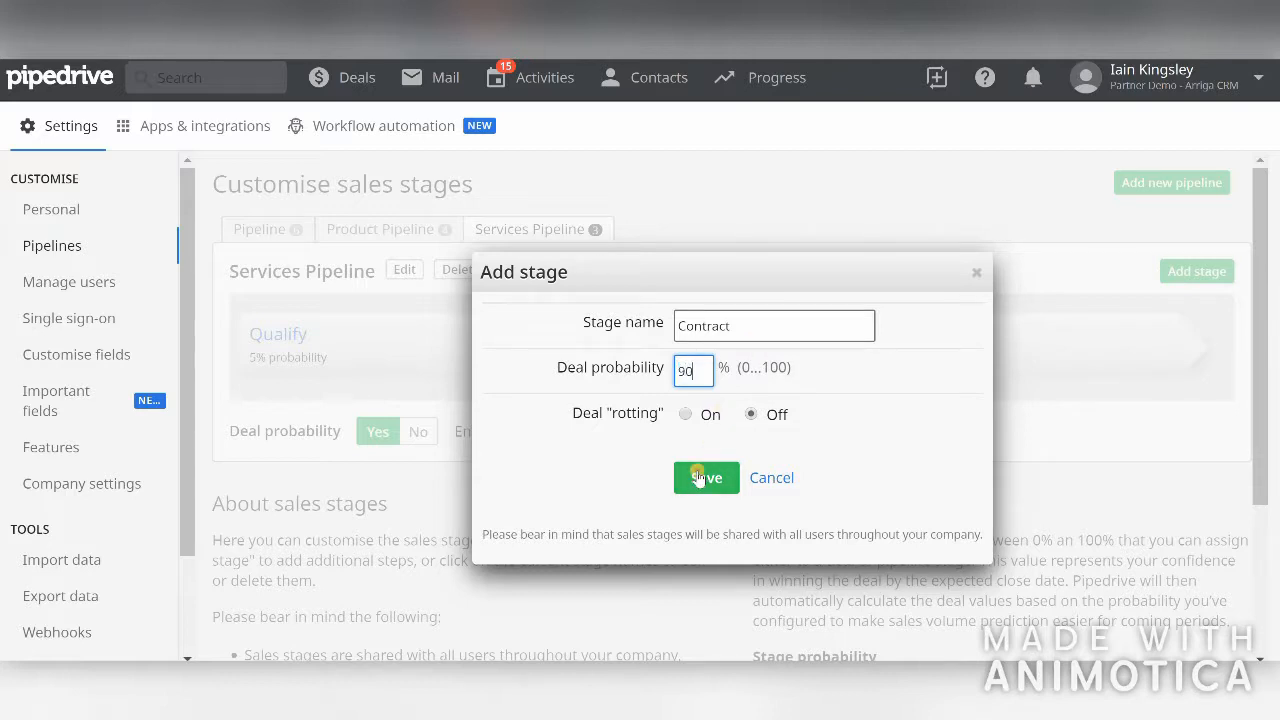
pyautogui.click(700, 478)
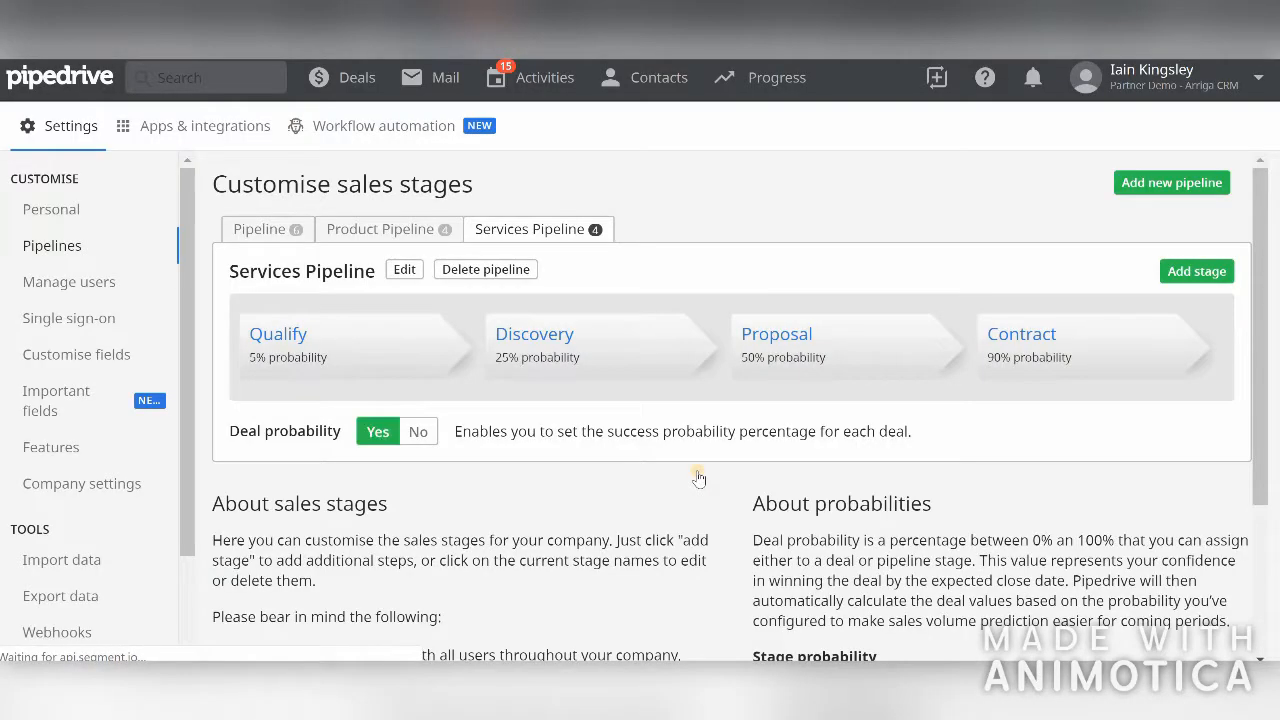
# Step: Return to the deals board and display the Services Pipeline
pyautogui.click(357, 88)
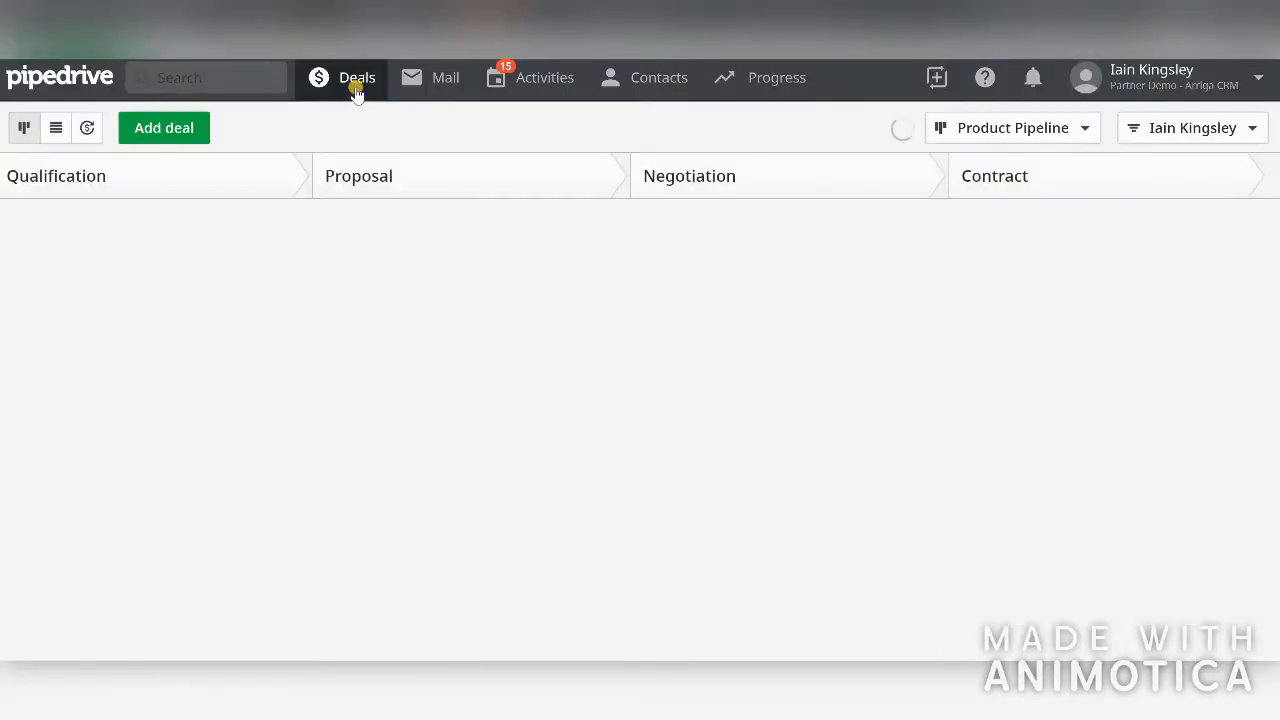
pyautogui.click(1087, 135)
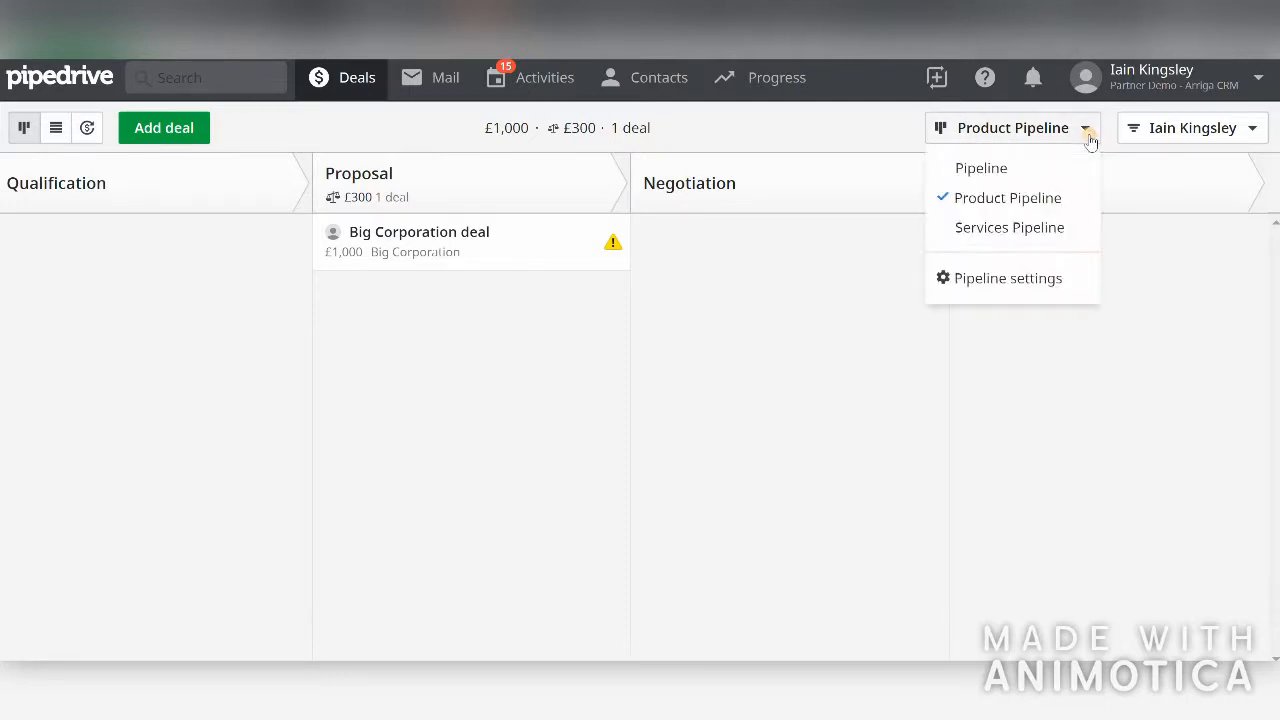
pyautogui.click(997, 228)
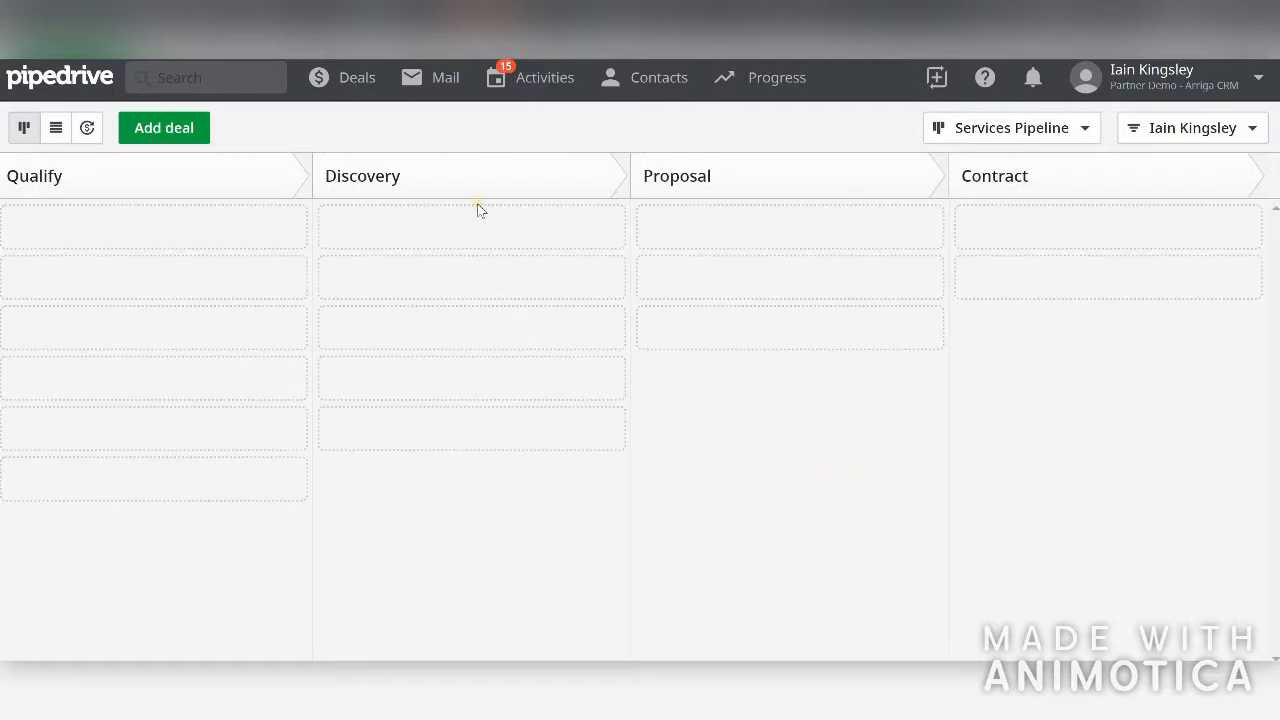
# Step: Add a deal for the existing Senior Manager contact at Big Corporation, valued at 10000 GBP, in the first stage of the Services Pipeline
pyautogui.click(164, 129)
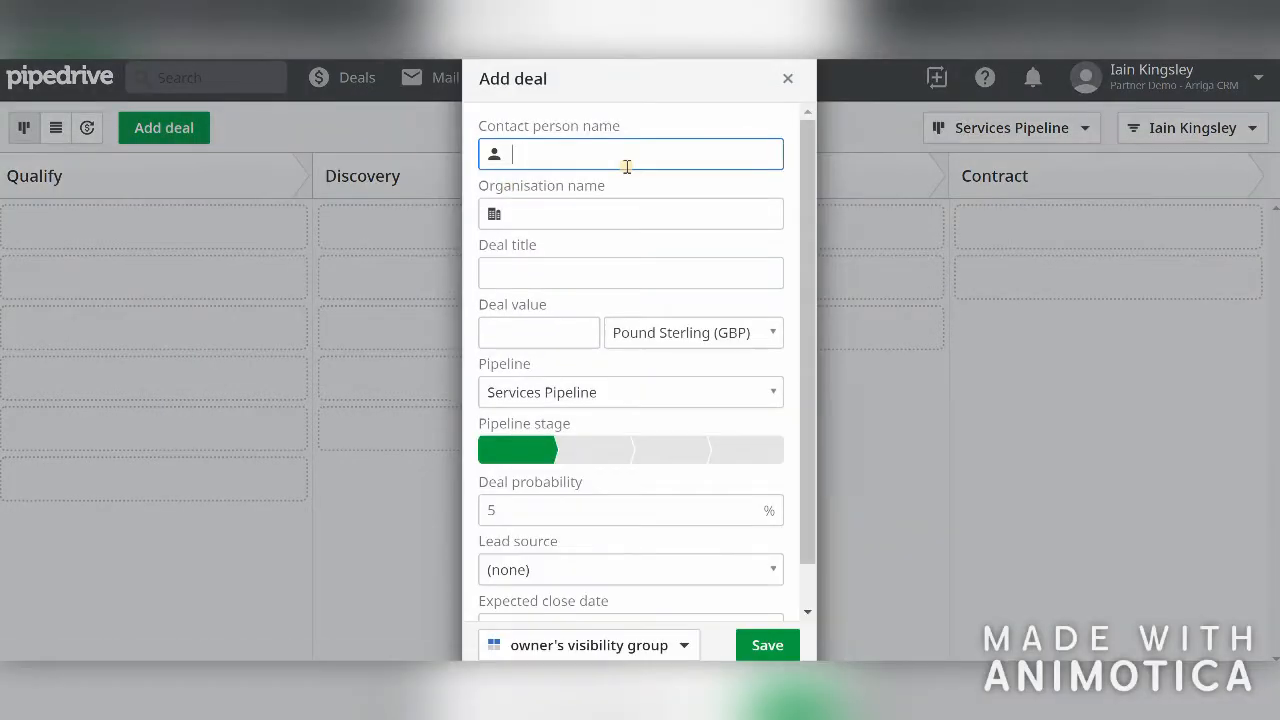
pyautogui.write('Manager')
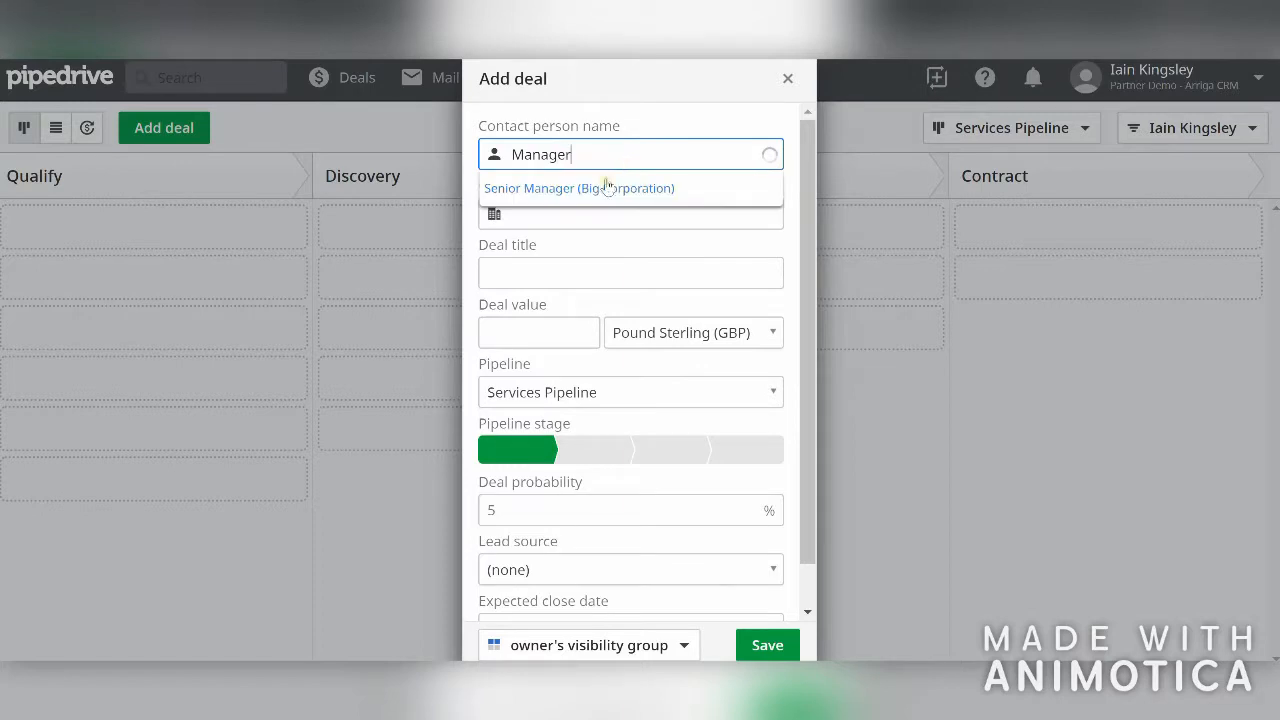
pyautogui.click(587, 192)
pyautogui.click(544, 333)
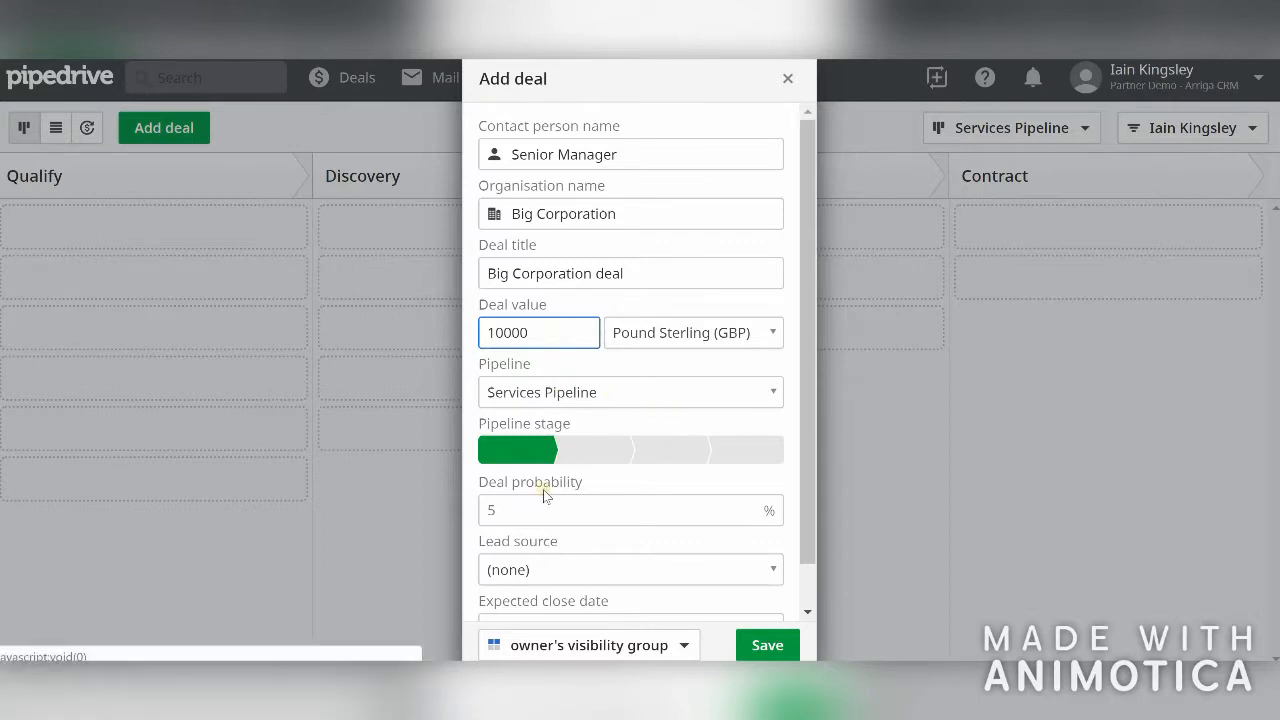
pyautogui.click(664, 398)
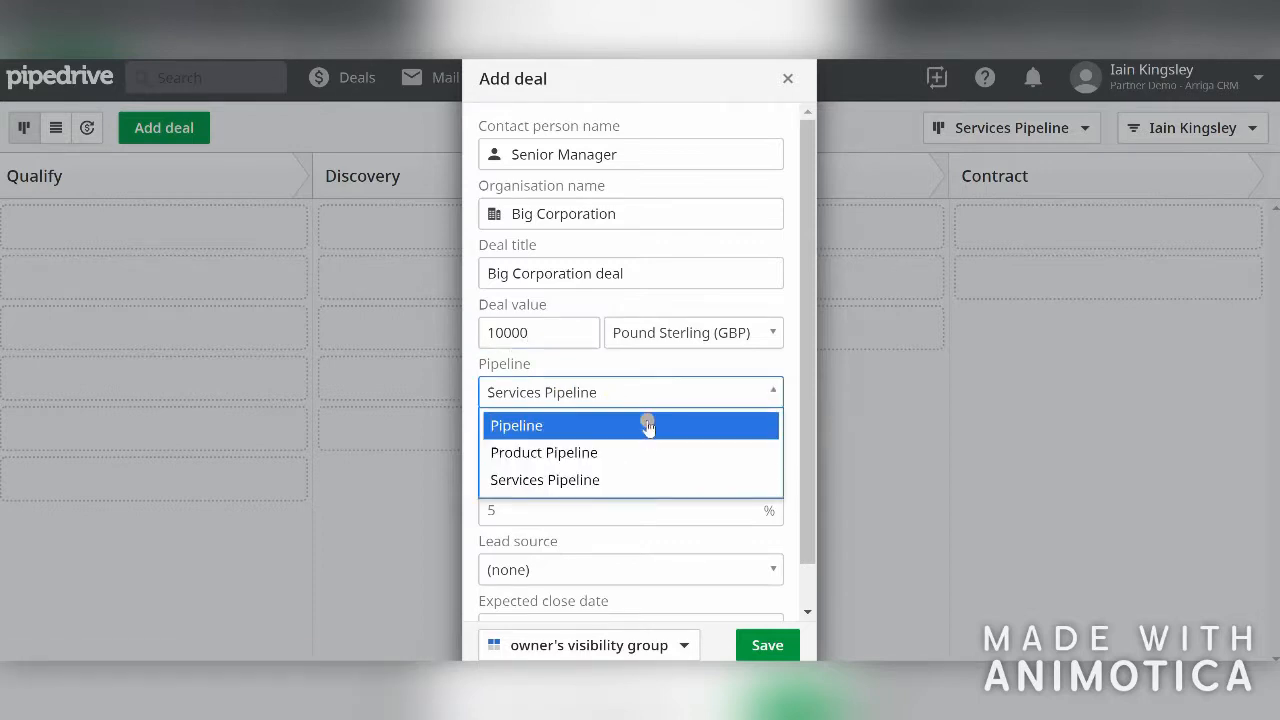
pyautogui.click(775, 367)
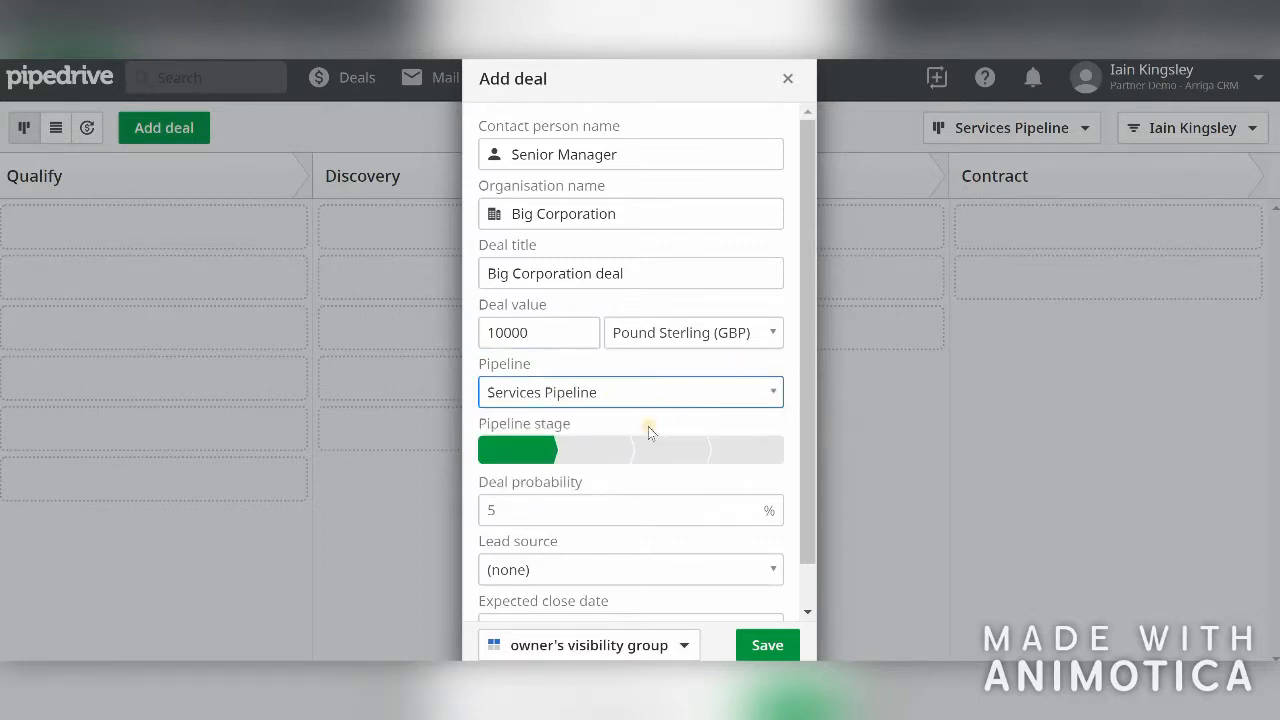
pyautogui.scroll(-1, 616, 489)
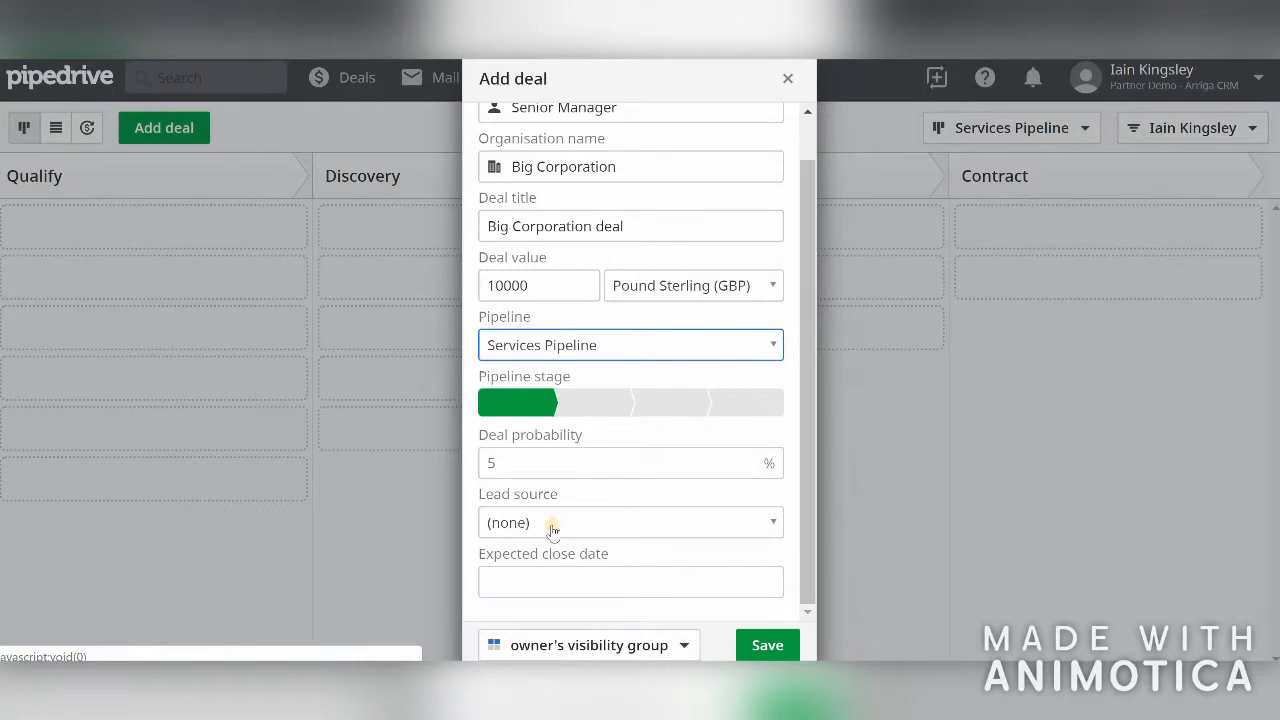
pyautogui.click(766, 645)
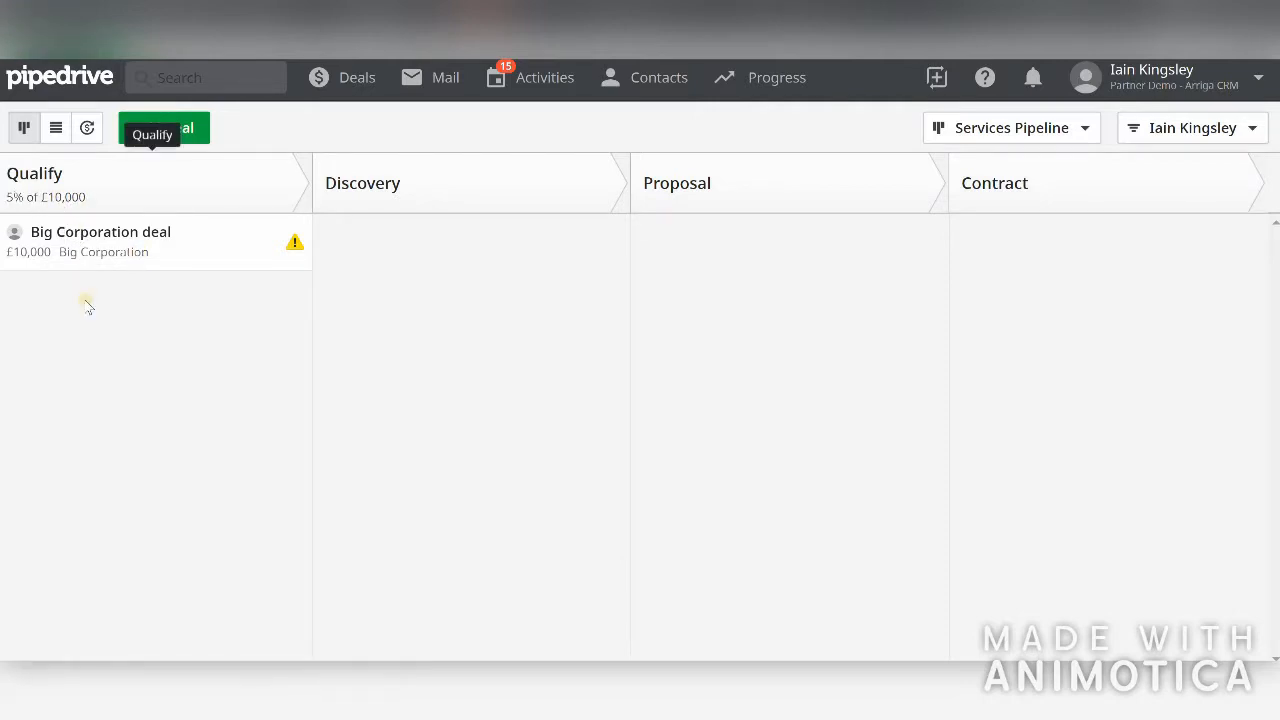
# Step: Open the Big Corporation deal in the Qualify stage and set its individual deal probability to 8%
pyautogui.click(106, 255)
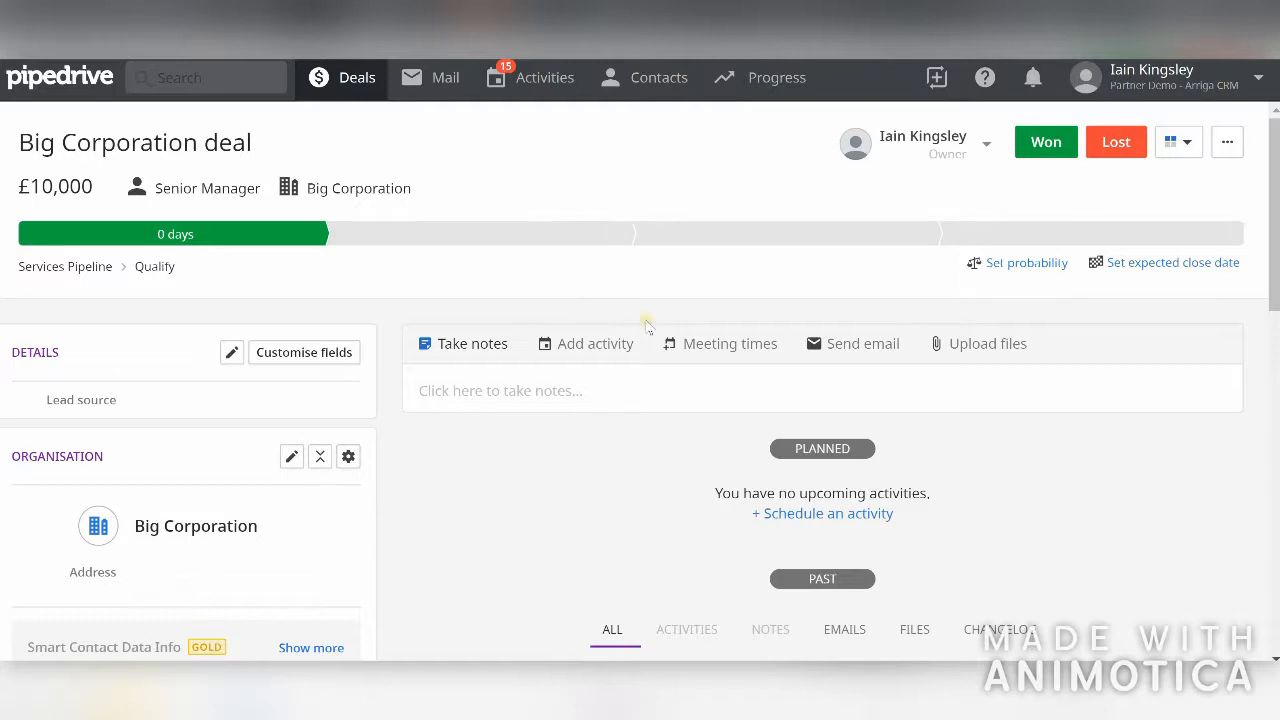
pyautogui.click(1023, 273)
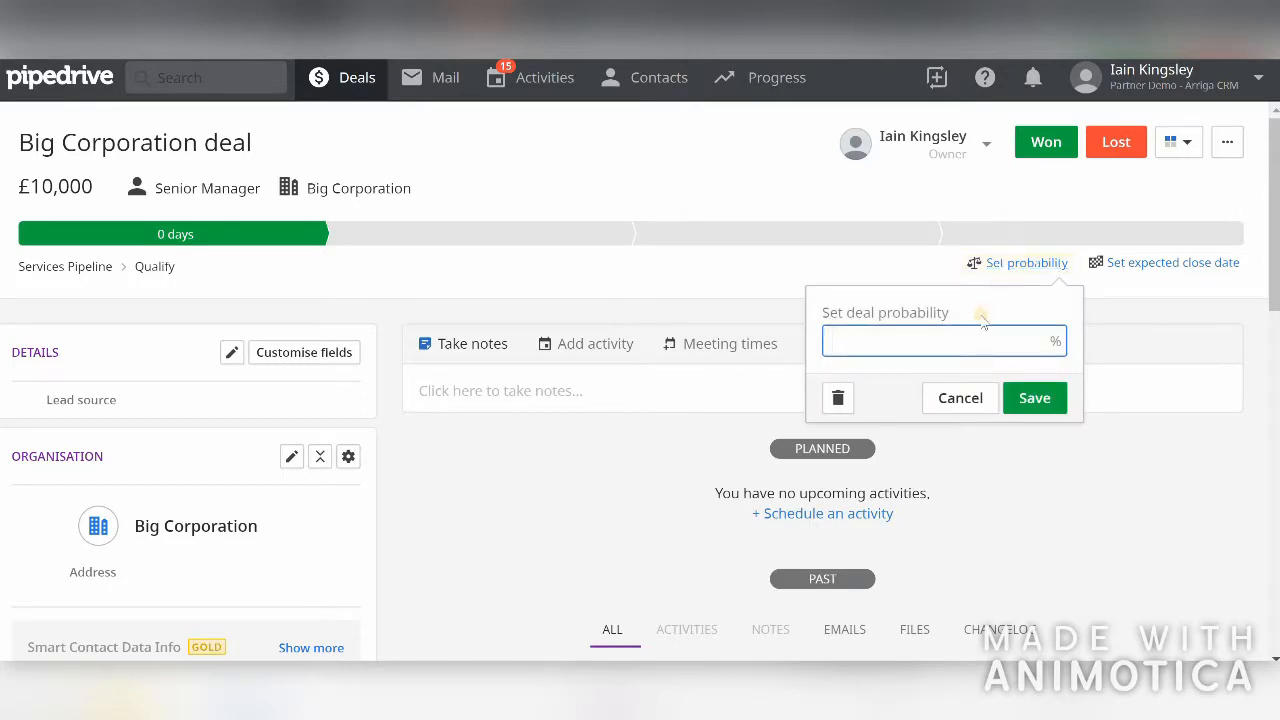
pyautogui.write('8')
pyautogui.click(1040, 399)
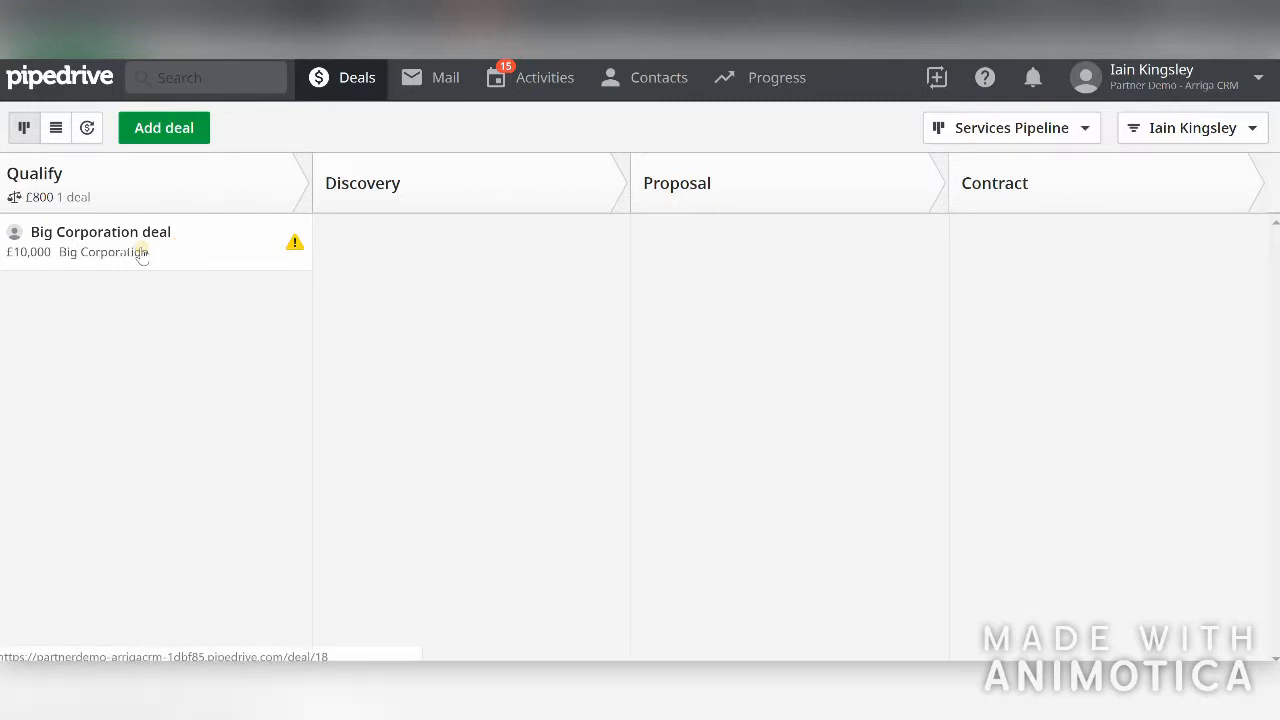
# Step: Move the Big Corporation deal from the Qualify stage to the Discovery stage
pyautogui.moveTo(113, 245); pyautogui.dragTo(411, 302)
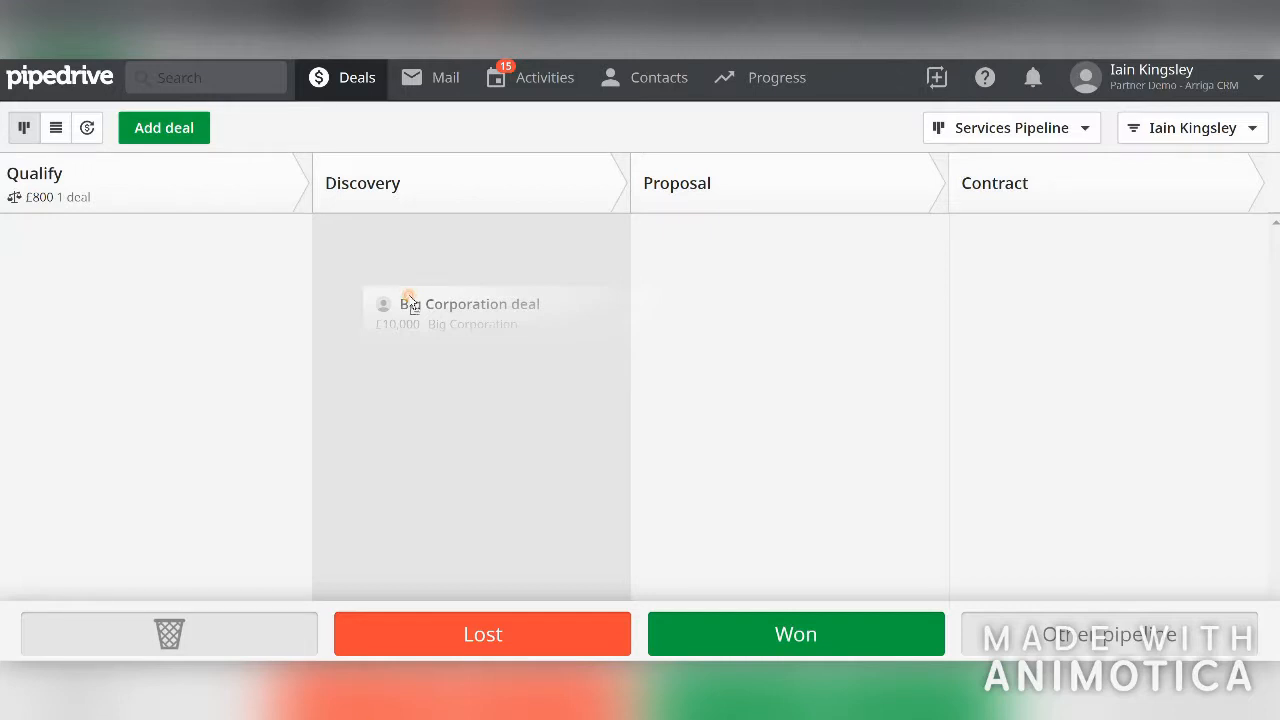
pyautogui.moveTo(411, 302); pyautogui.dragTo(1260, 143)
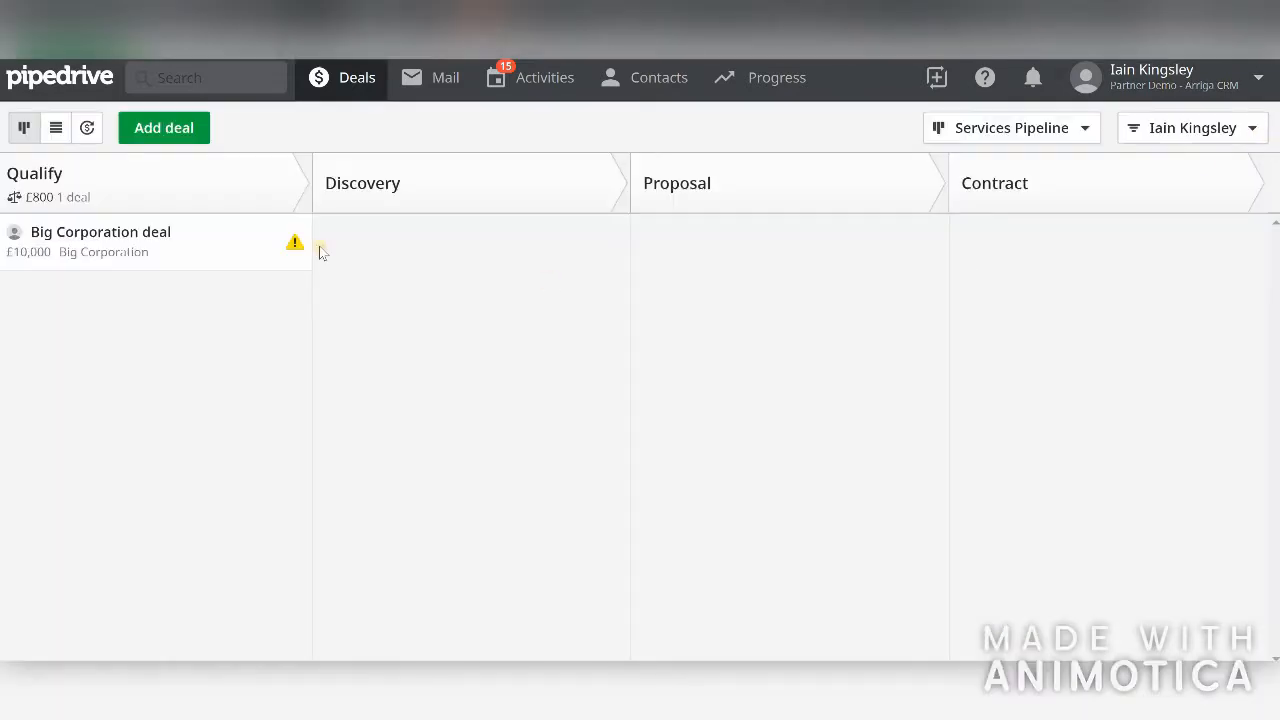
pyautogui.moveTo(86, 252); pyautogui.dragTo(449, 283)
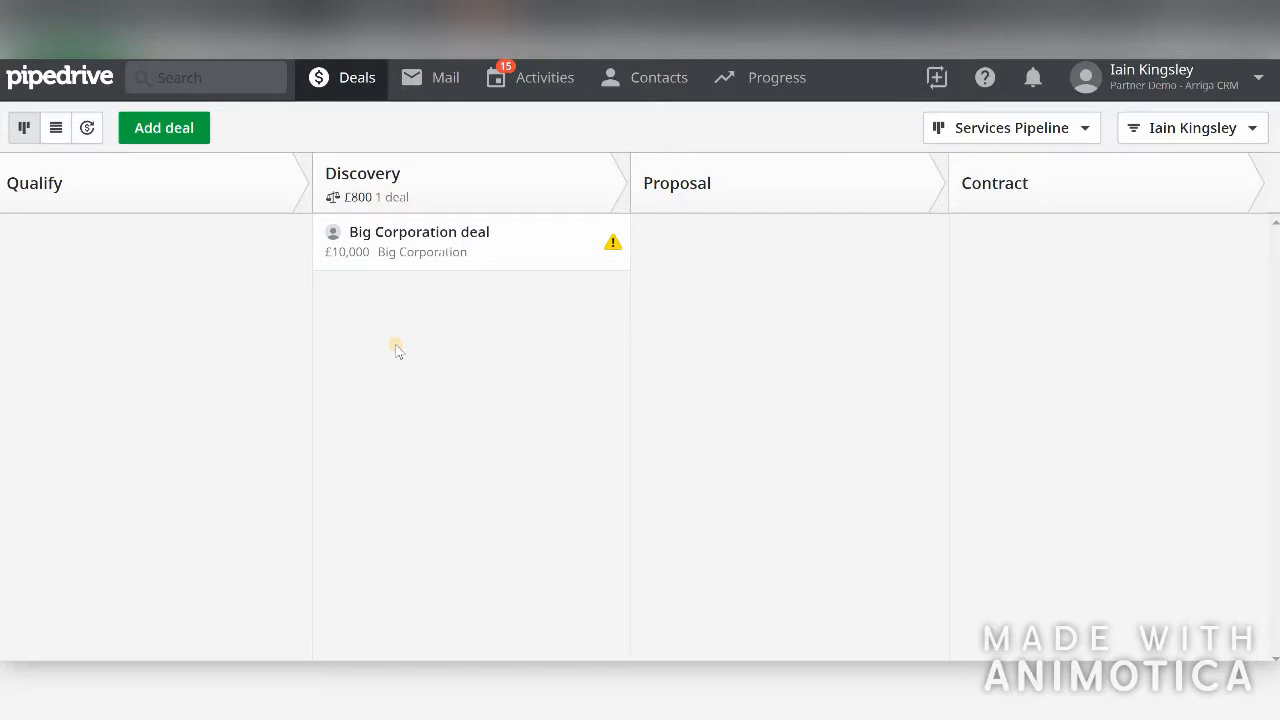
# Step: Open the pipeline customisation settings and display the stages of the Services Pipeline
pyautogui.click(1160, 90)
pyautogui.click(1097, 190)
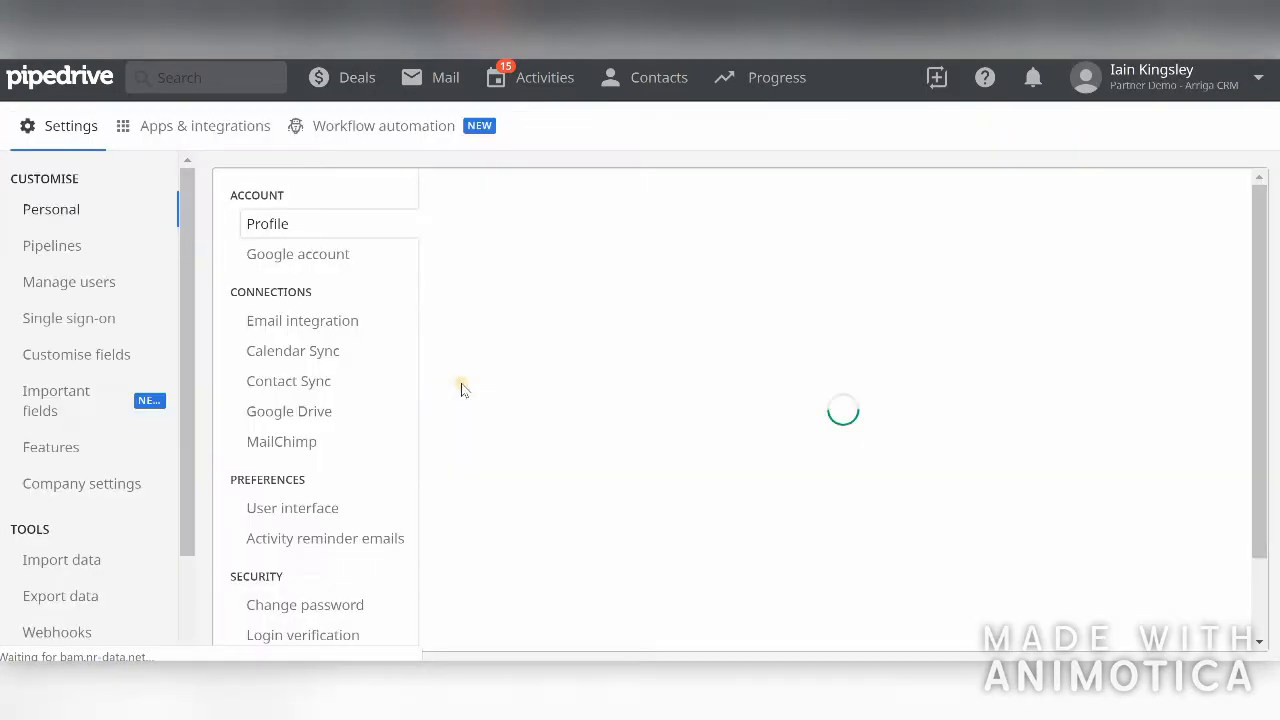
pyautogui.click(70, 252)
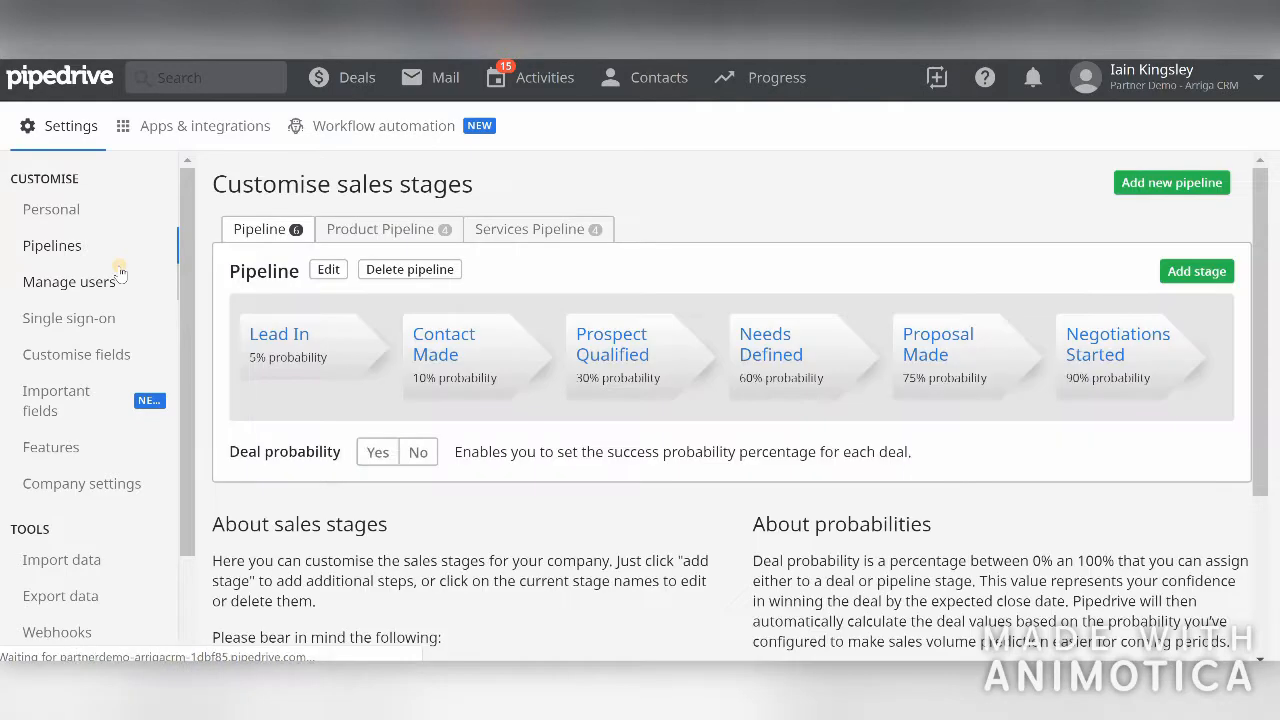
pyautogui.click(516, 233)
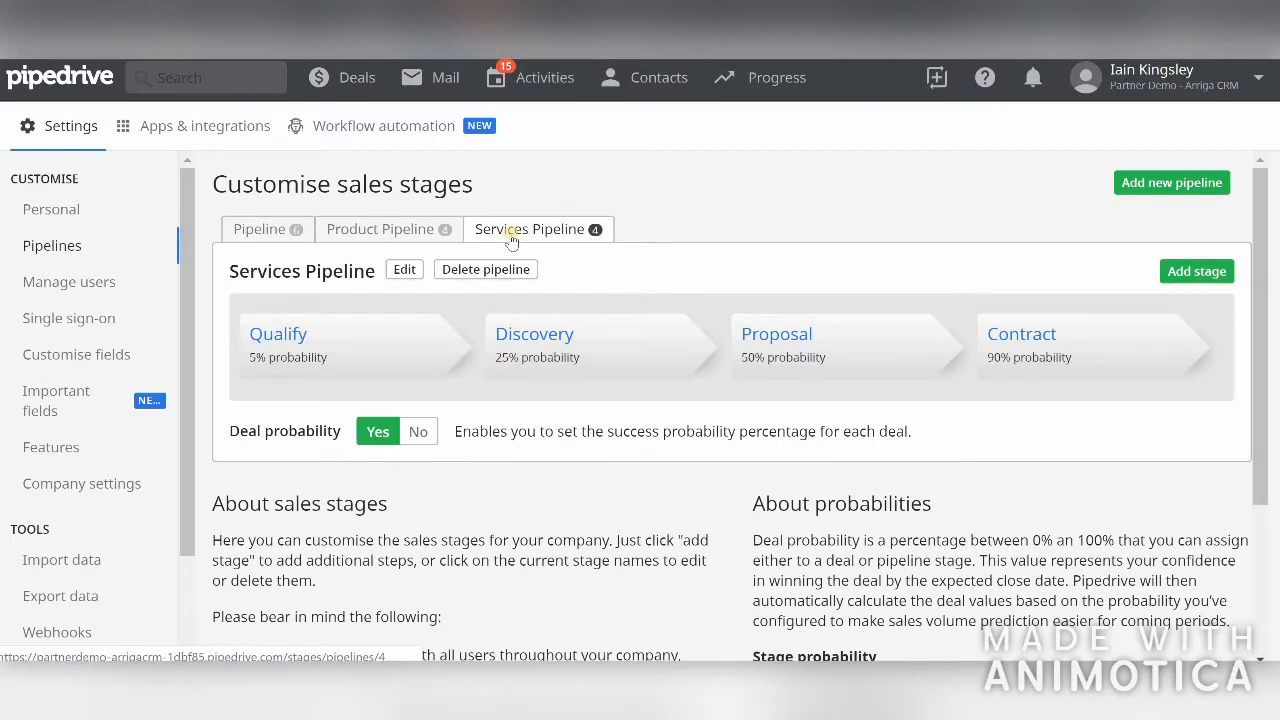
# Step: Rename the Discovery stage of the Services Pipeline to "Discovery xxx" and save it
pyautogui.click(556, 338)
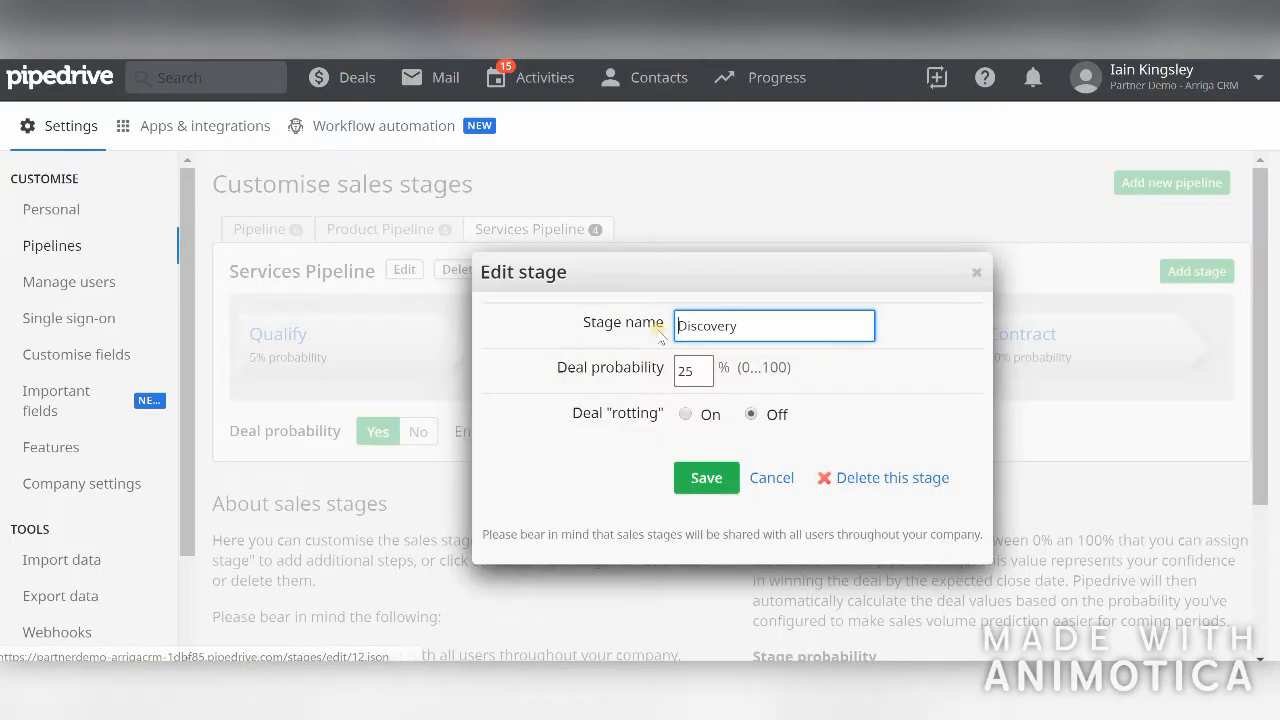
pyautogui.click(783, 328)
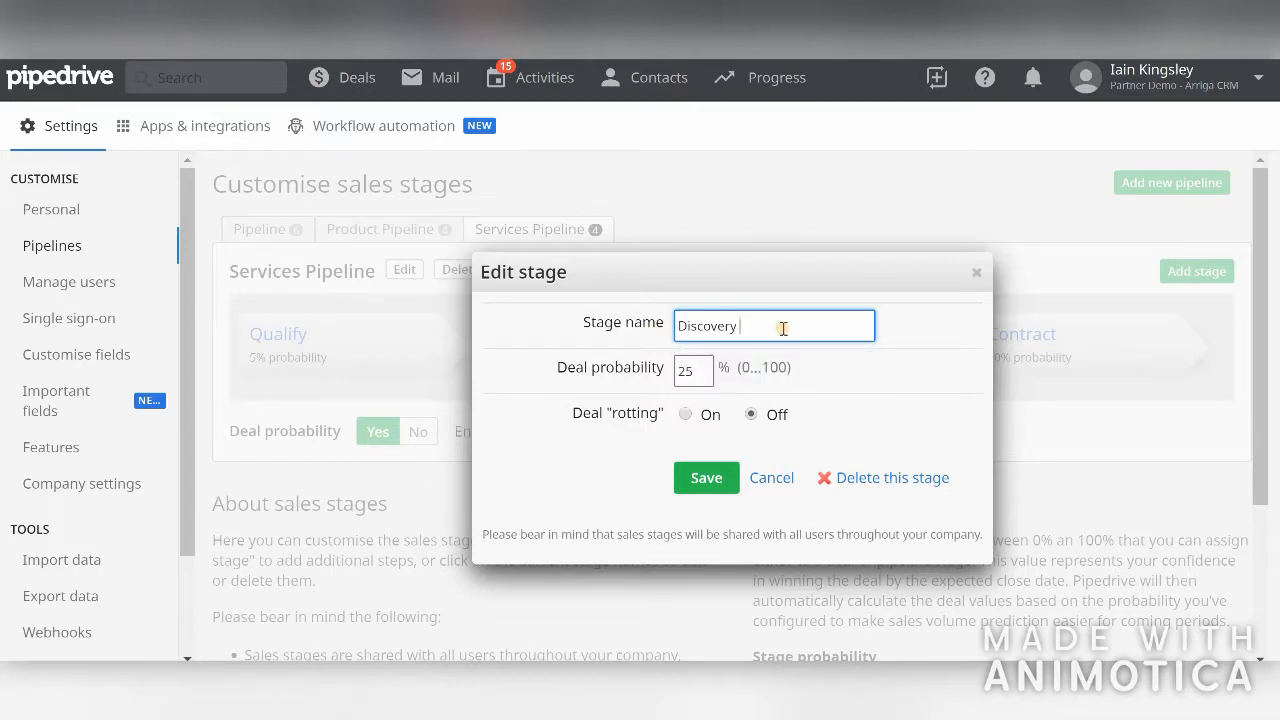
pyautogui.write('xxx')
pyautogui.click(853, 378)
pyautogui.click(708, 481)
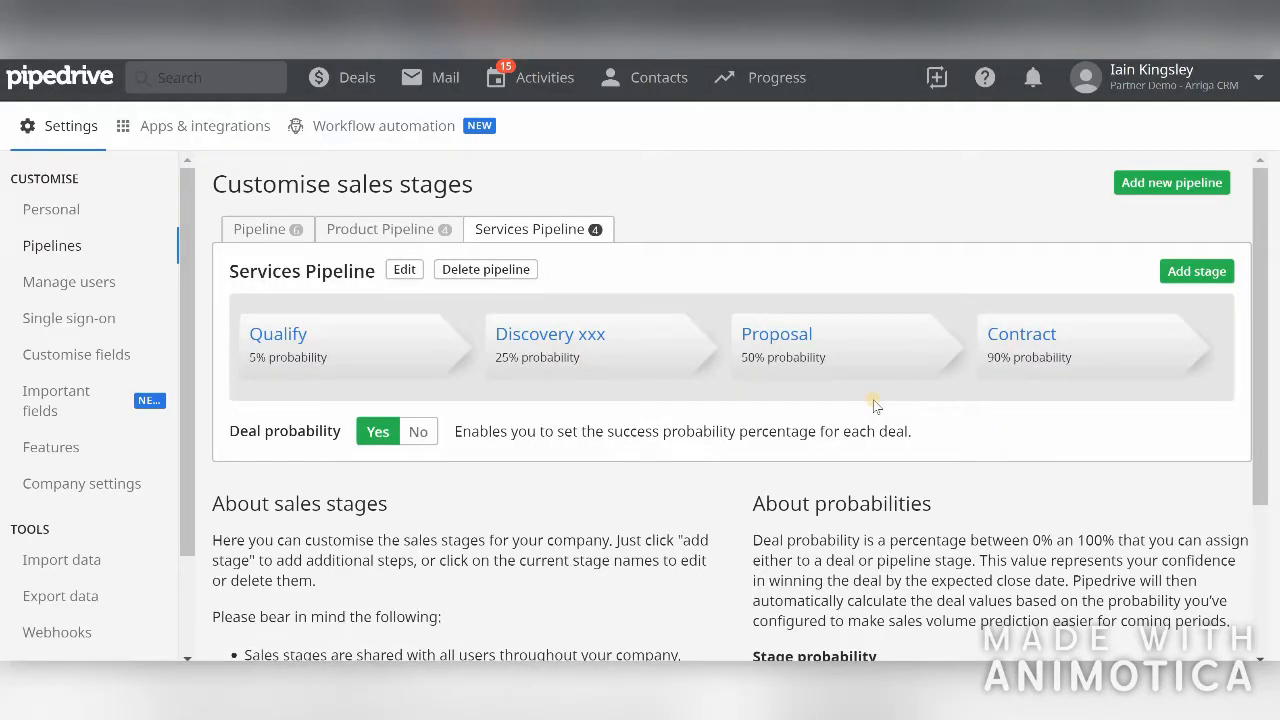
# Step: Review the deletion options for the Discovery xxx stage and for the whole Services Pipeline, cancelling both without deleting anything
pyautogui.click(562, 343)
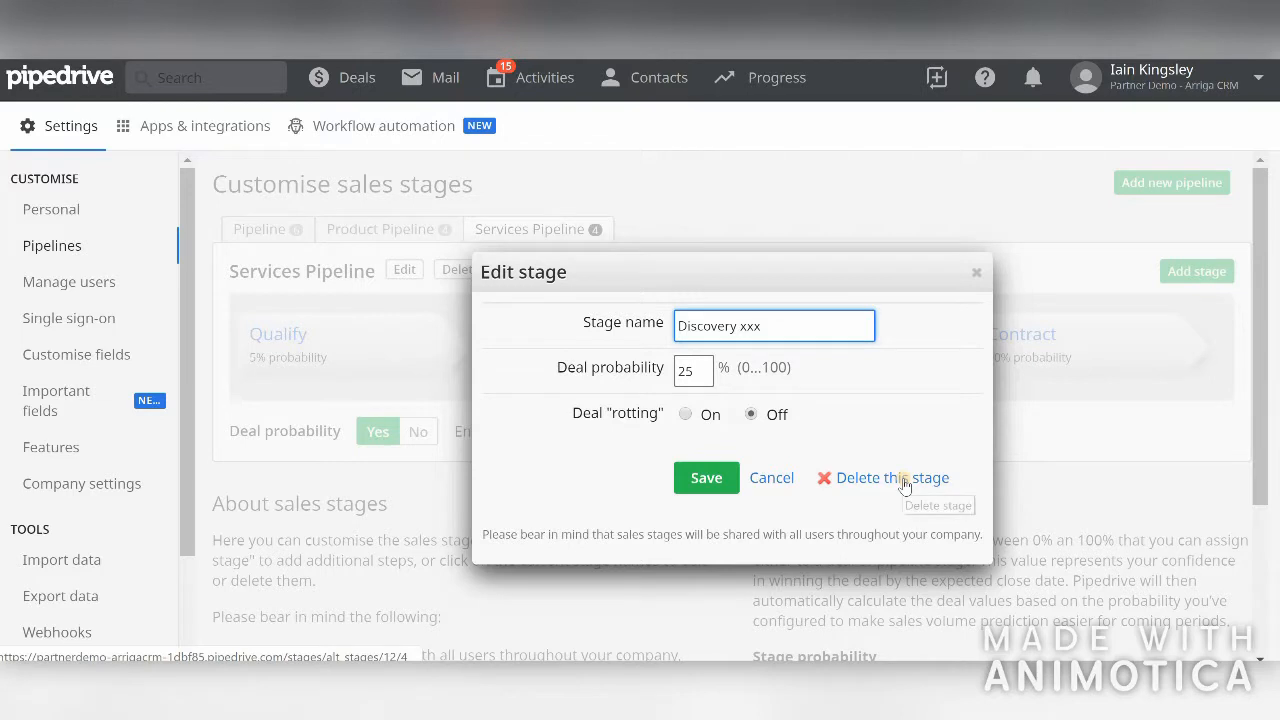
pyautogui.click(903, 479)
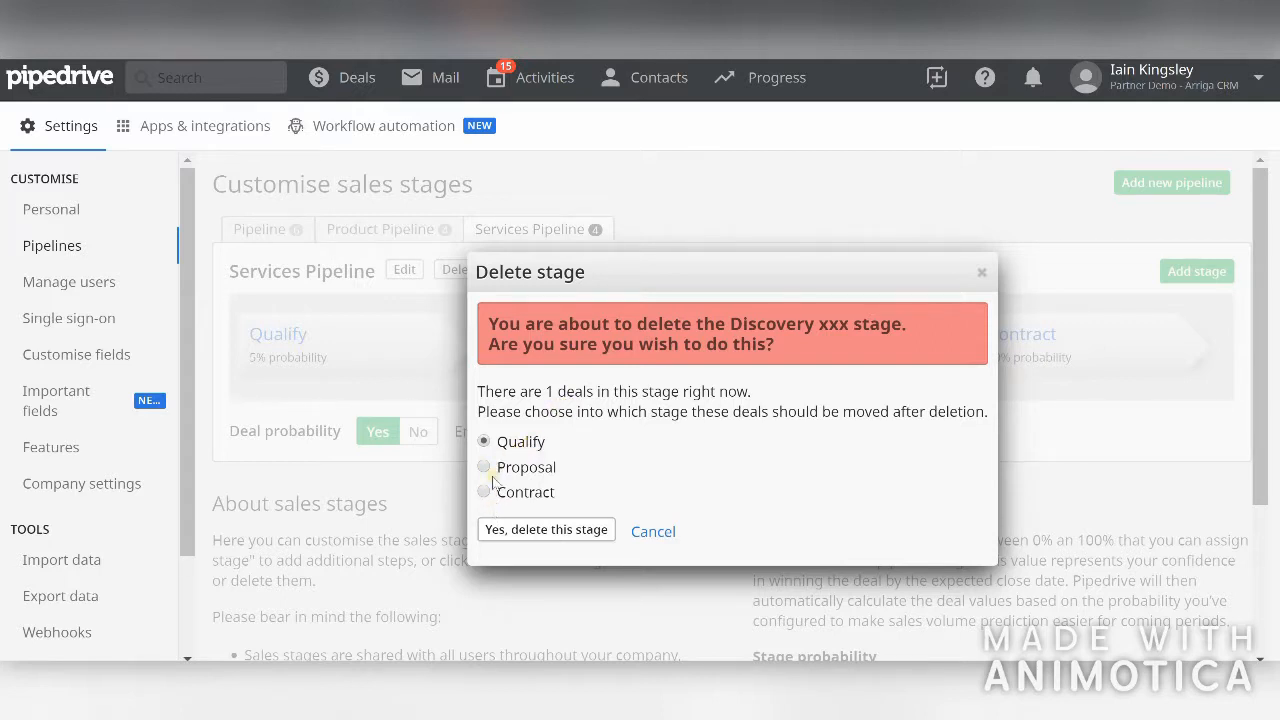
pyautogui.click(652, 531)
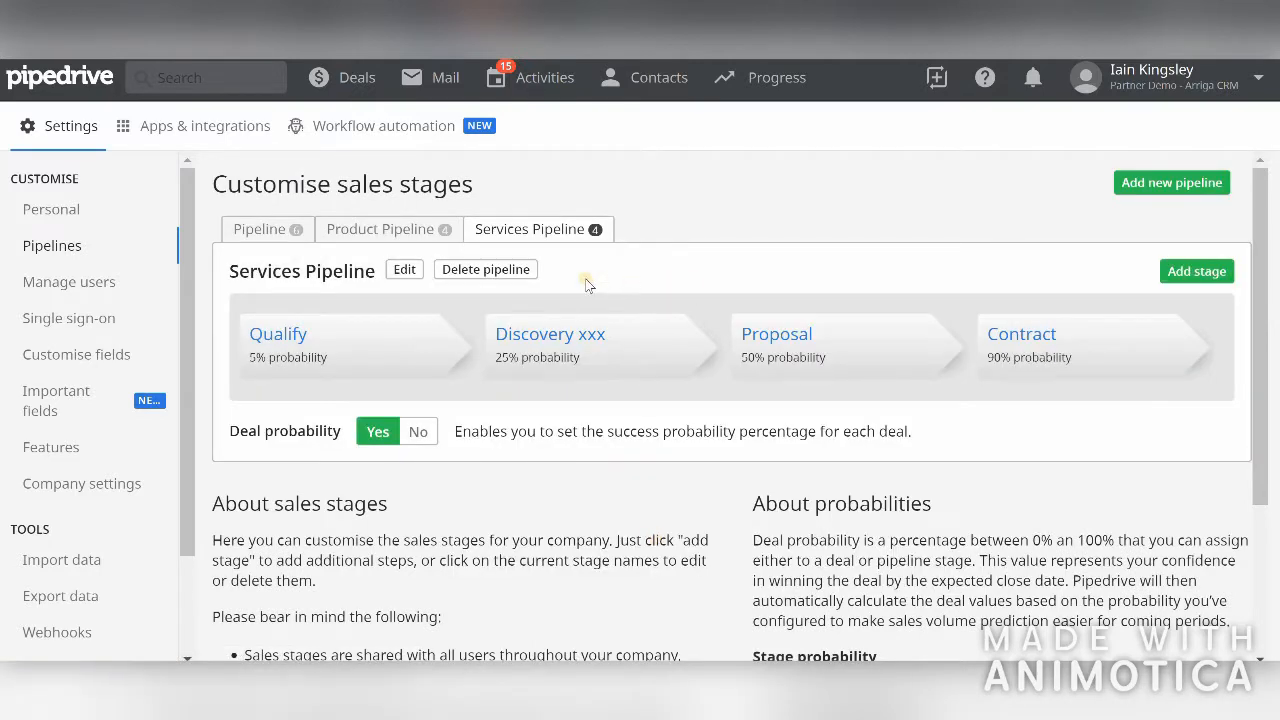
pyautogui.click(497, 268)
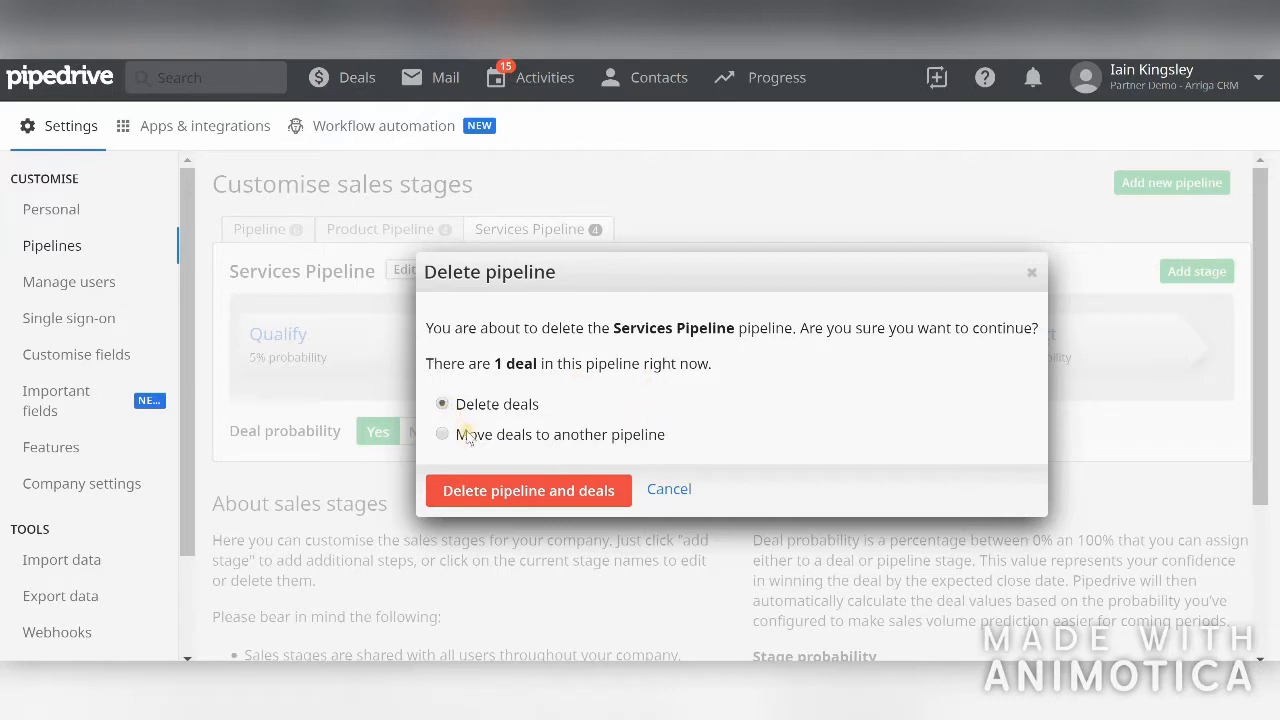
pyautogui.click(674, 490)
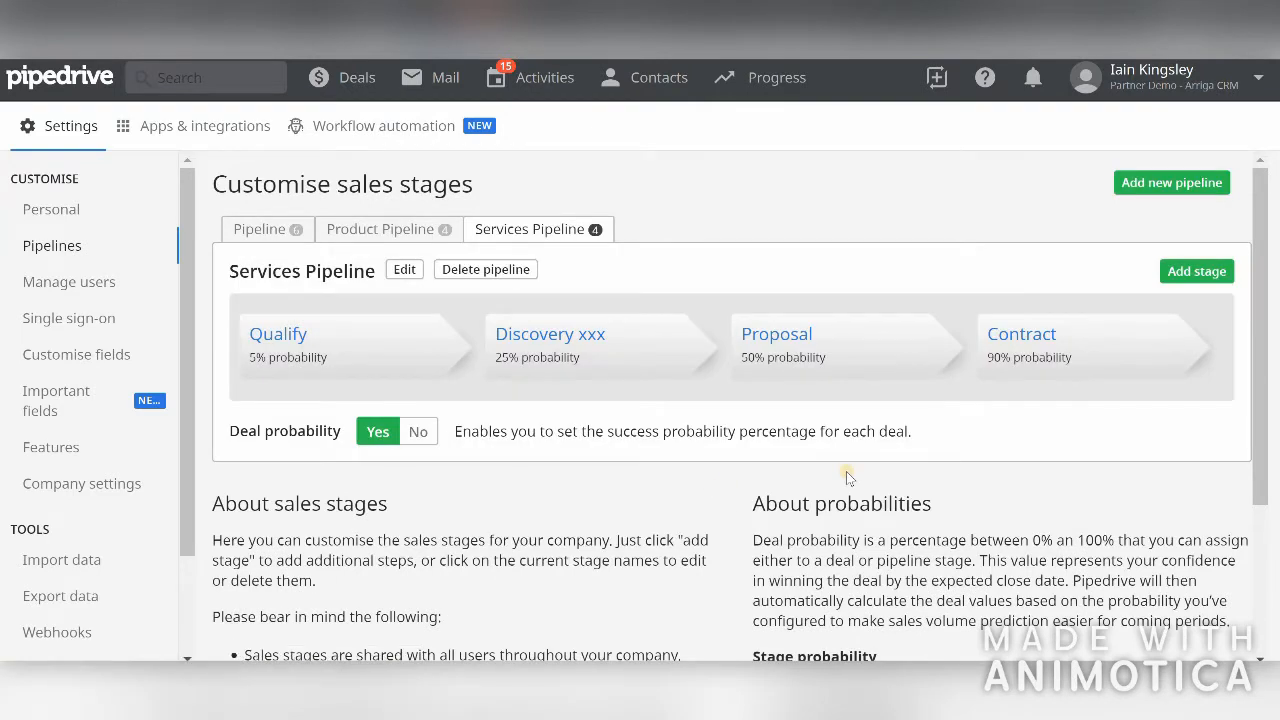